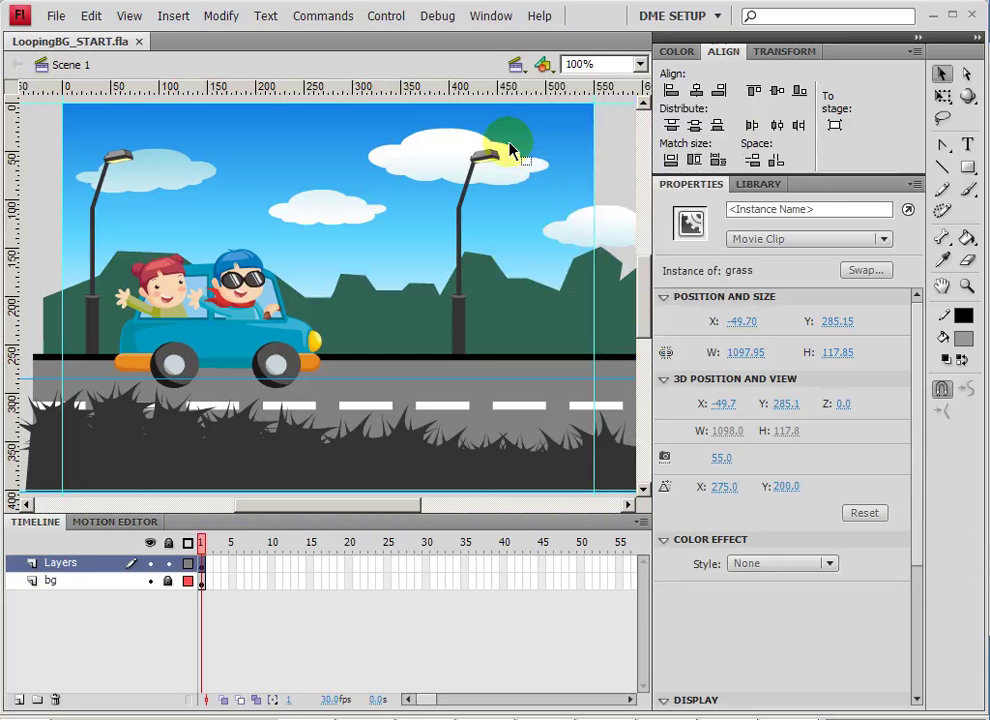
# - Deselect the grass and zoom out to 50% to see the whole stage and pasteboard
pyautogui.click(27, 133)
pyautogui.hotkey('ctrl', '-')
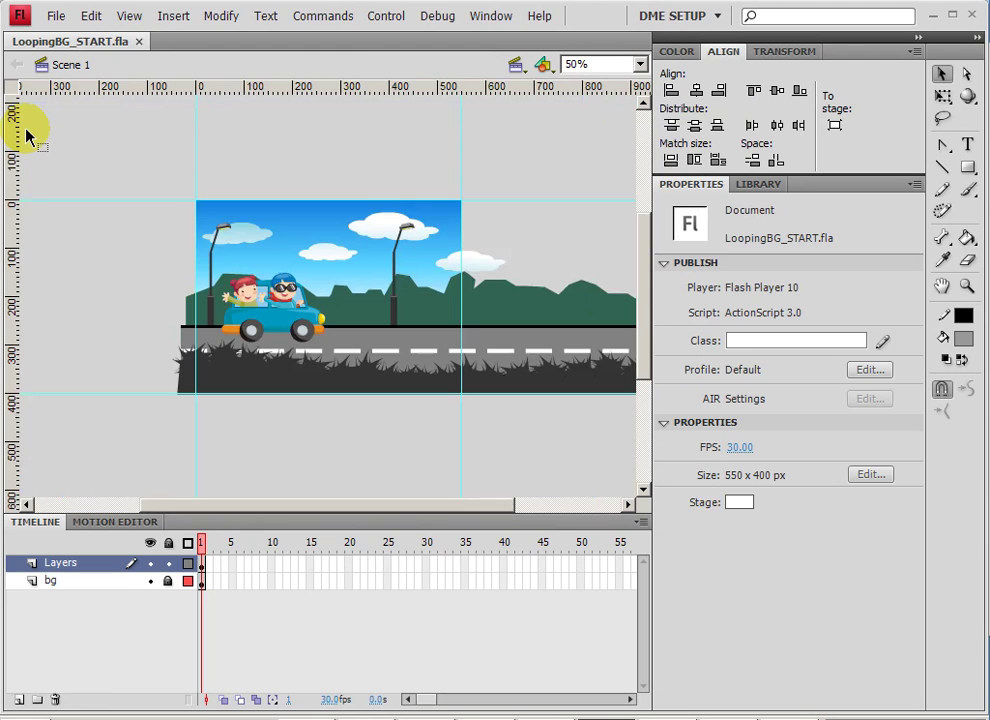
pyautogui.moveTo(27, 137); pyautogui.dragTo(250, 368)
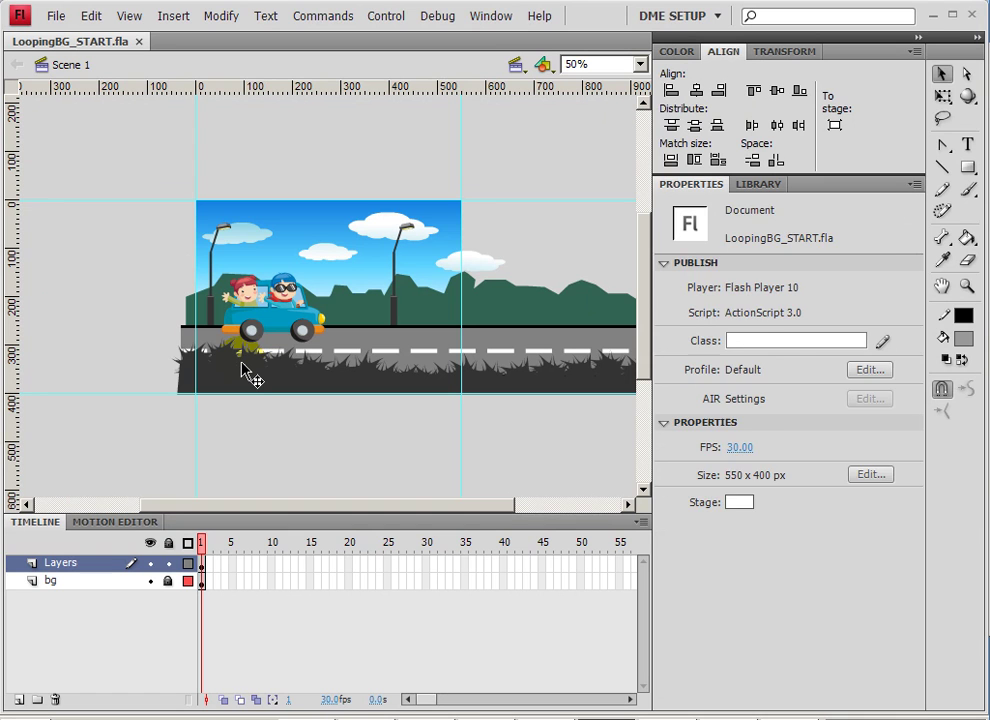
# - Distribute all stage objects to their own layers and delete the empty 'Layers' layer
pyautogui.click(243, 372)
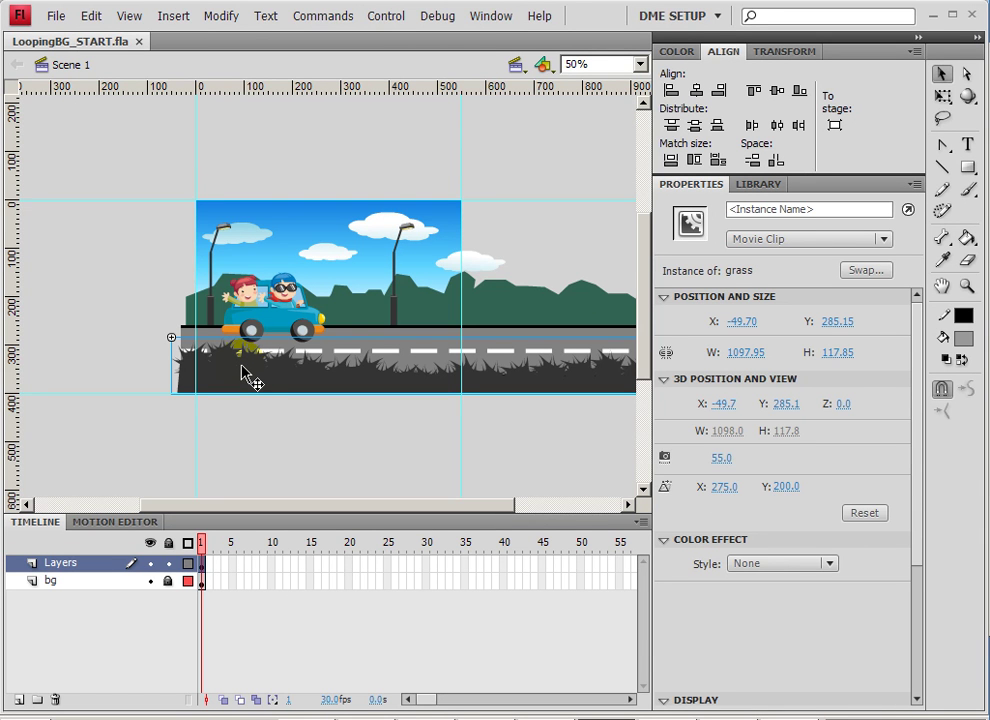
pyautogui.hotkey('ctrl', 'a')
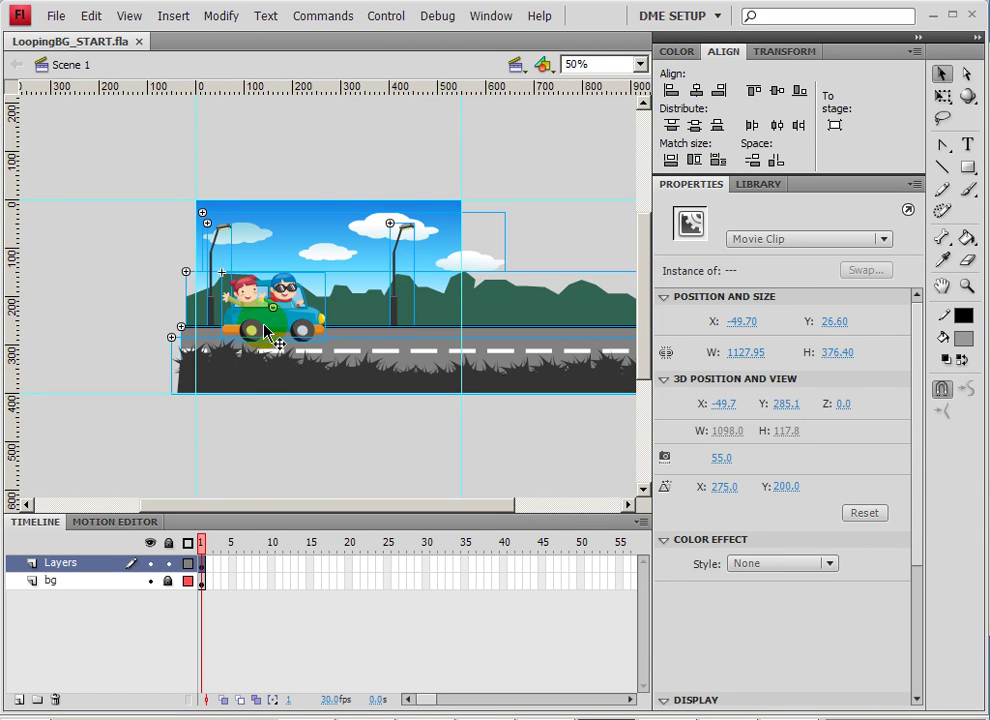
pyautogui.rightClick(264, 327)
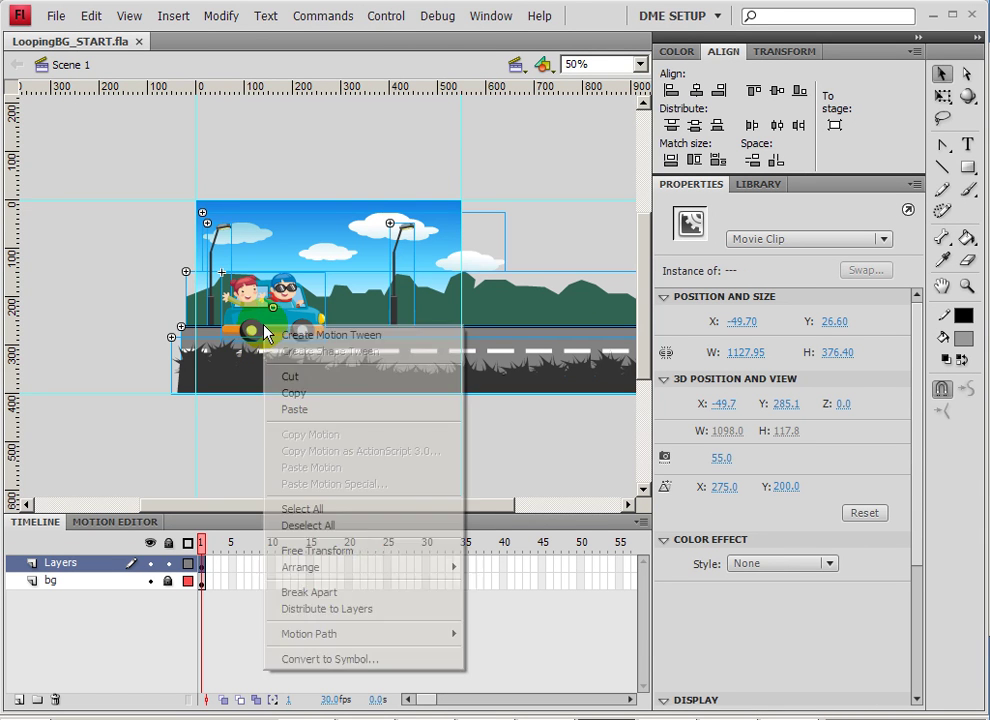
pyautogui.click(327, 608)
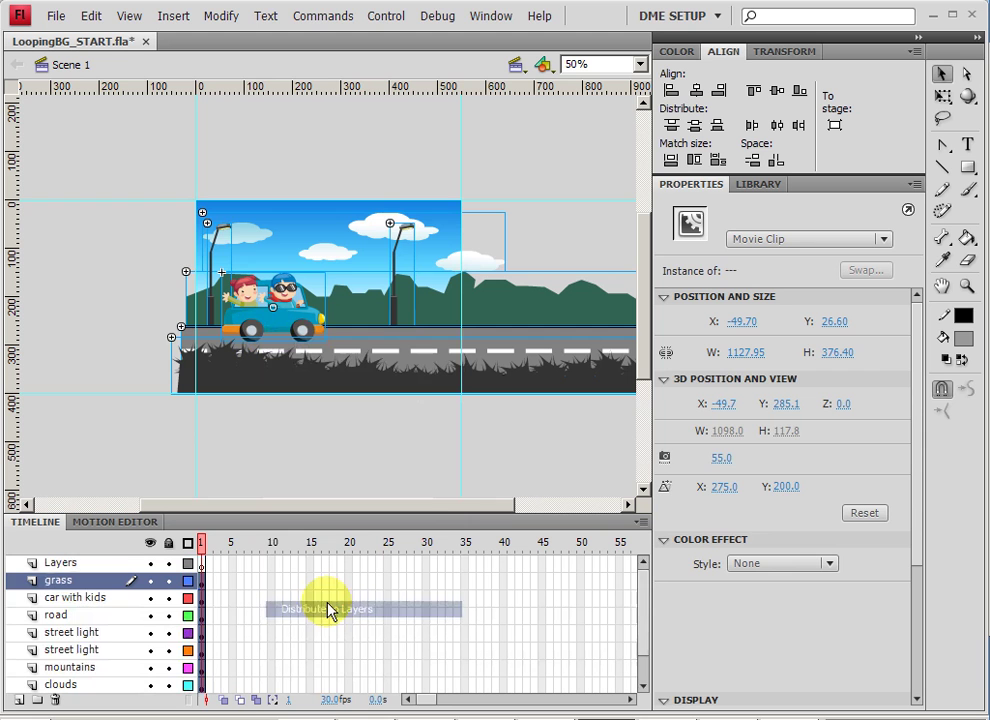
pyautogui.click(66, 564)
pyautogui.click(56, 700)
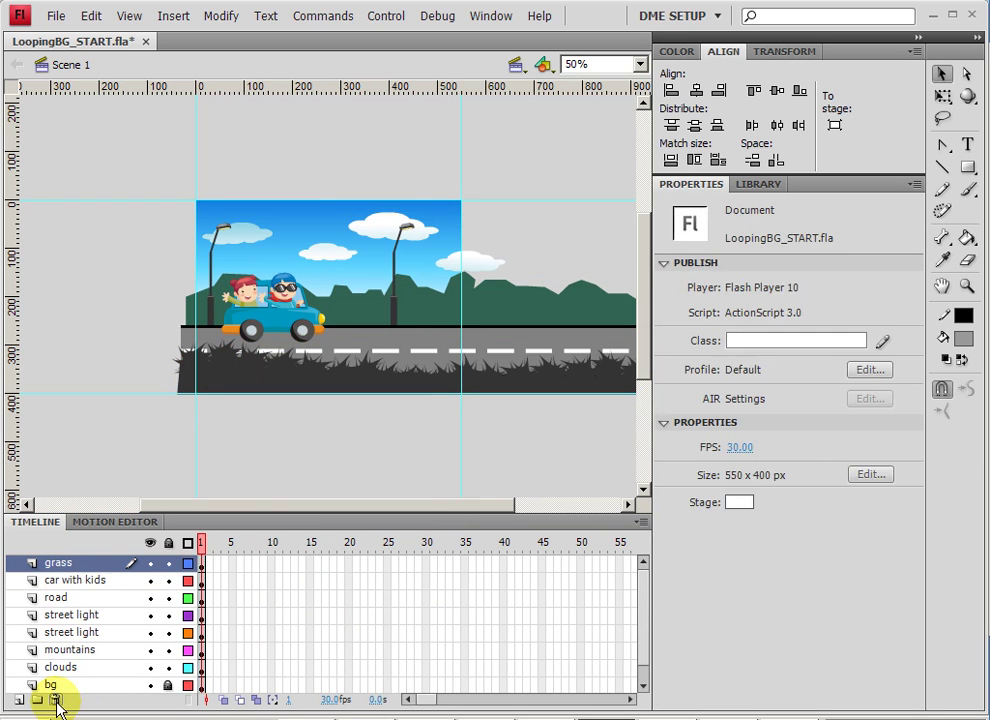
# - Check each new layer in turn: grass, car with kids, road, both street lights, mountains, clouds
pyautogui.click(62, 561)
pyautogui.click(70, 582)
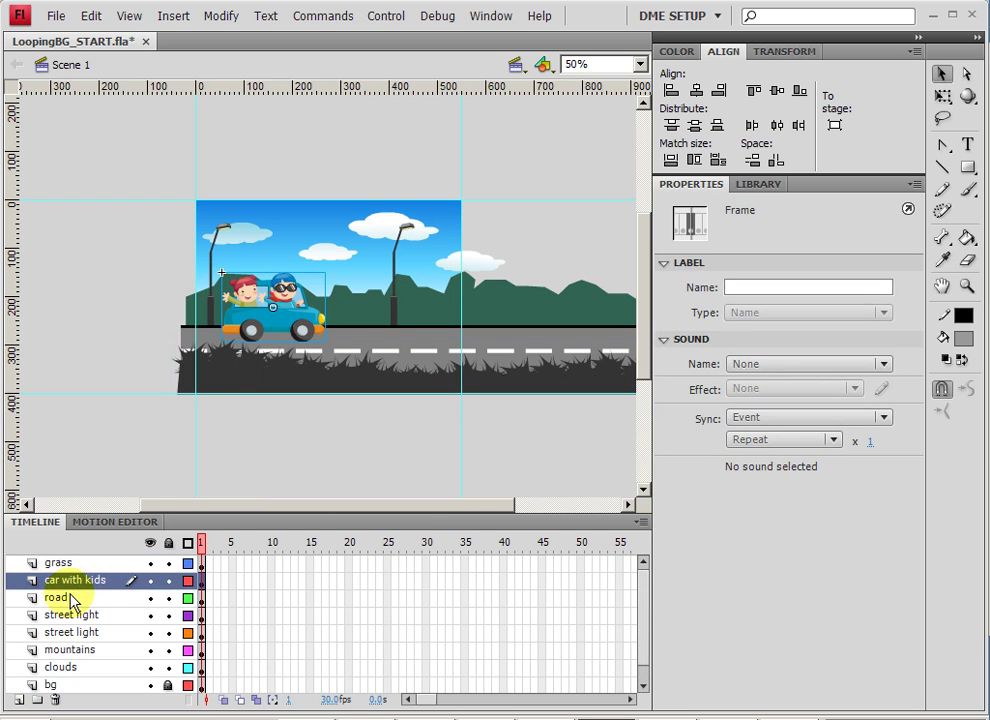
pyautogui.click(62, 597)
pyautogui.click(72, 615)
pyautogui.click(71, 627)
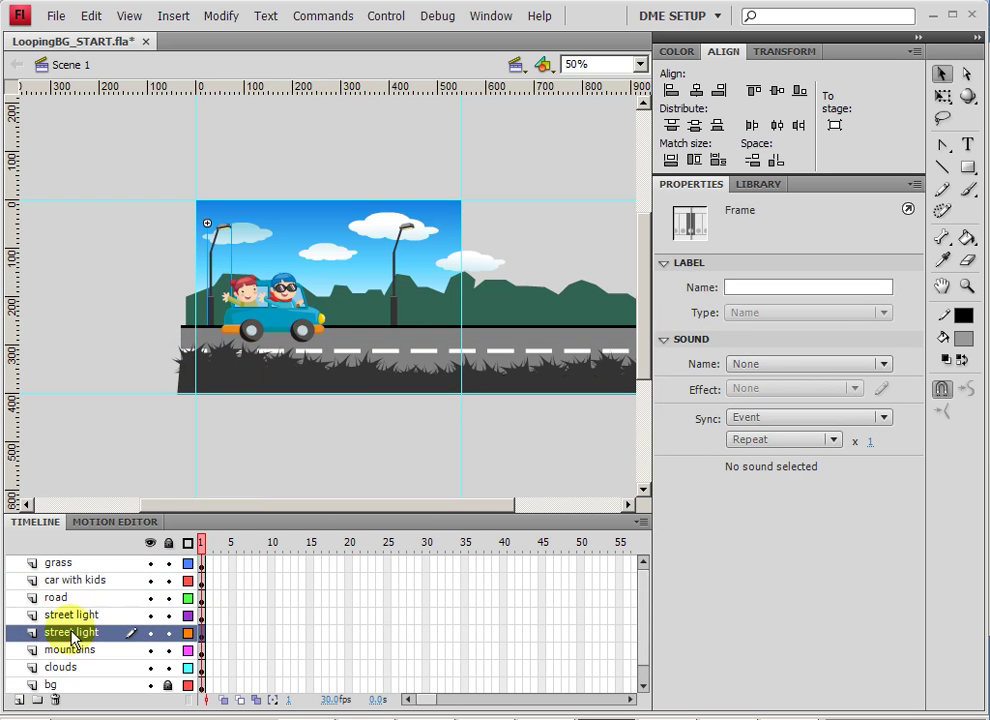
pyautogui.keyDown('shift'); pyautogui.click(73, 620); pyautogui.keyUp('shift')
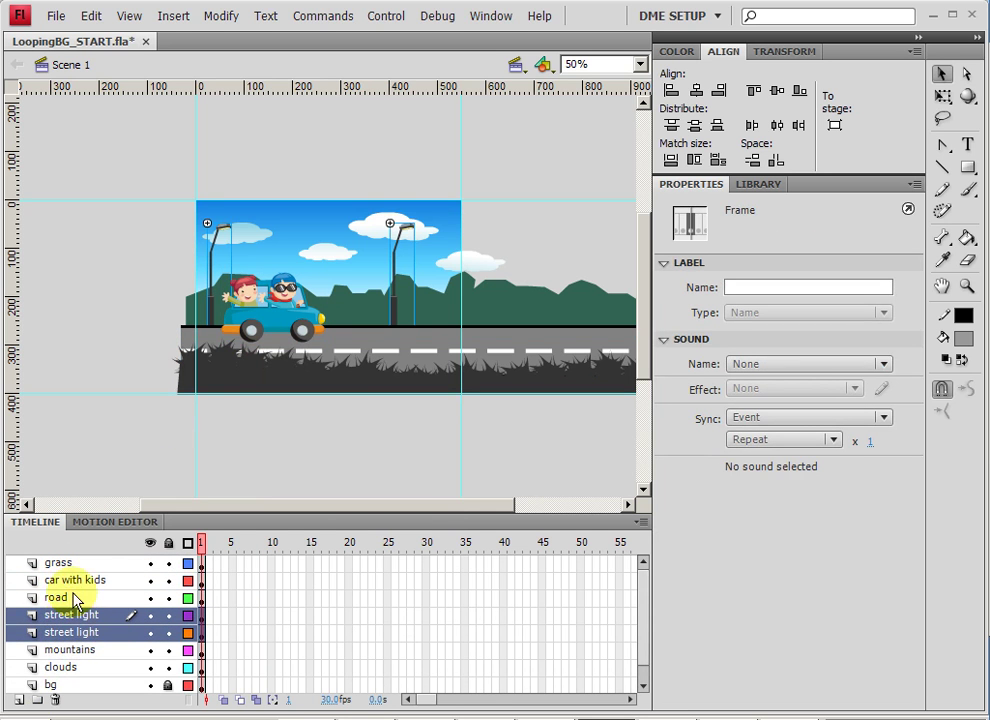
pyautogui.click(75, 649)
pyautogui.click(75, 667)
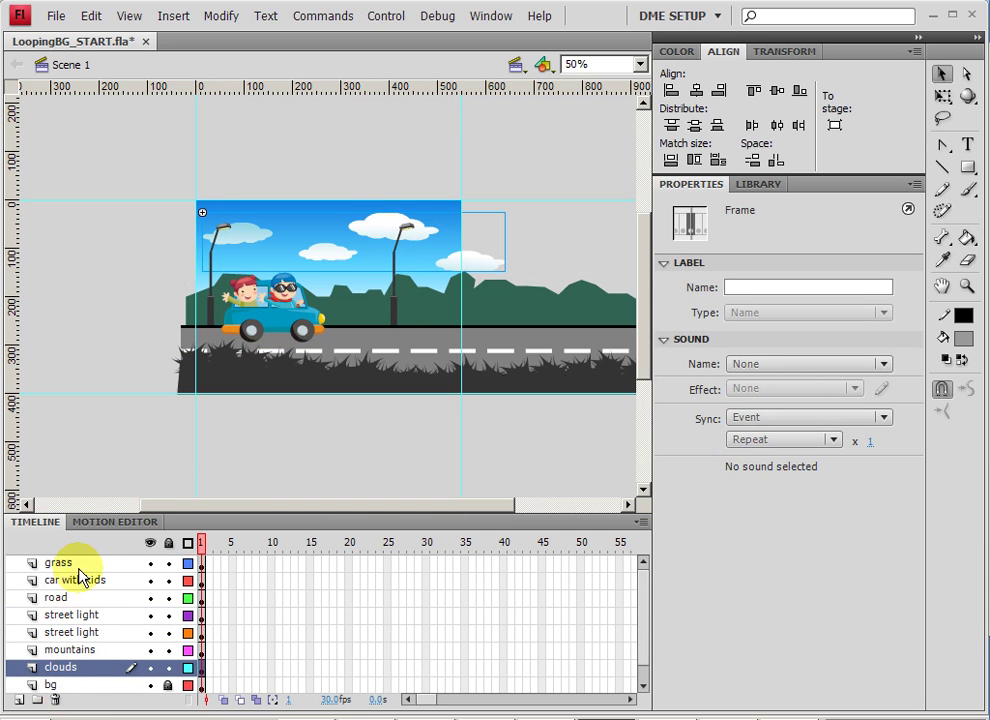
# - Lock 'car with kids', then hide car, road, both street light, mountains and clouds layers
pyautogui.click(168, 580)
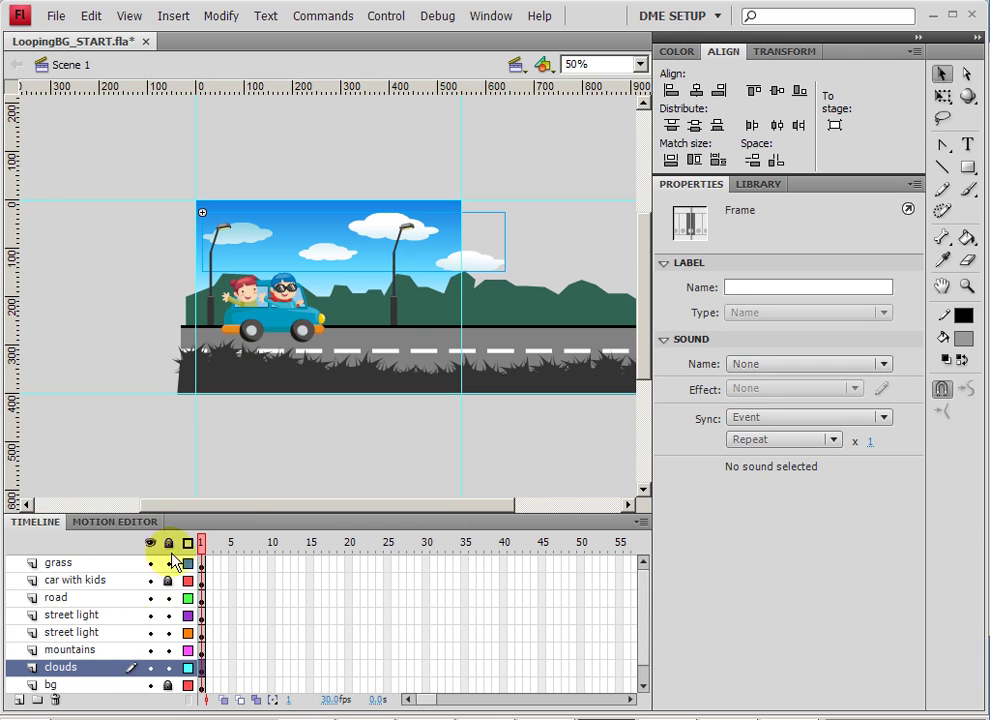
pyautogui.click(150, 579)
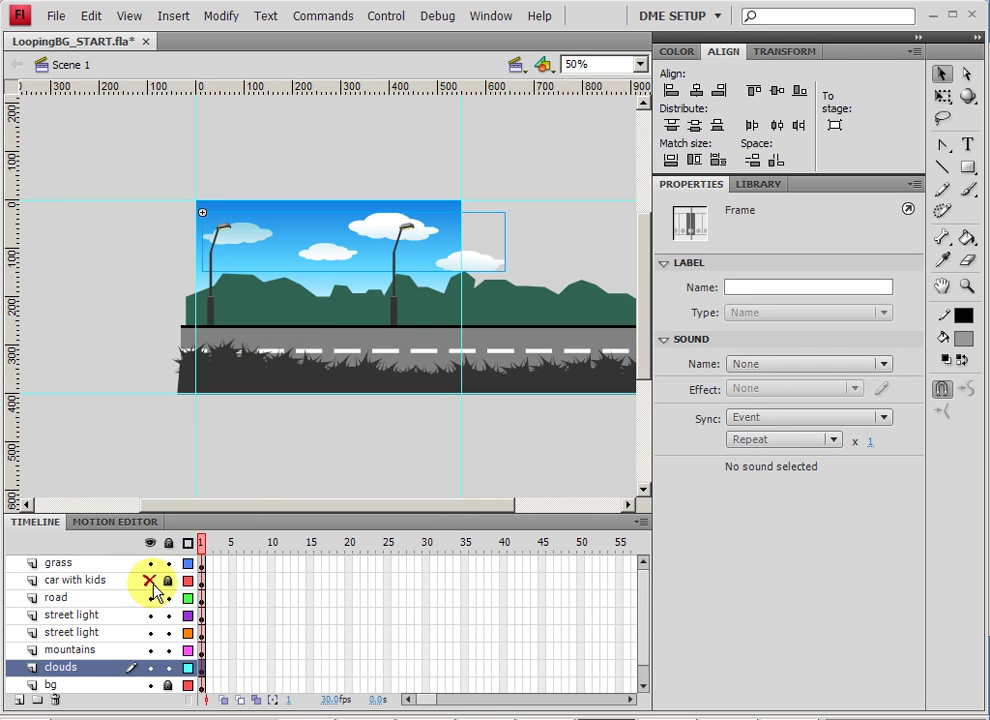
pyautogui.click(150, 597)
pyautogui.click(151, 614)
pyautogui.click(151, 632)
pyautogui.click(151, 649)
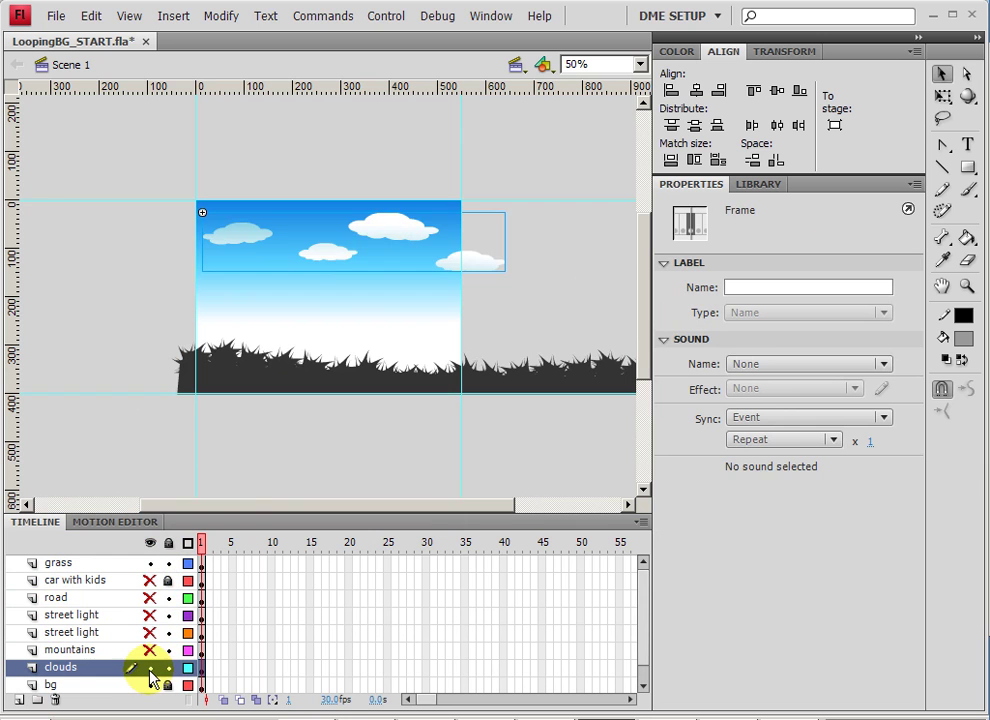
pyautogui.click(150, 667)
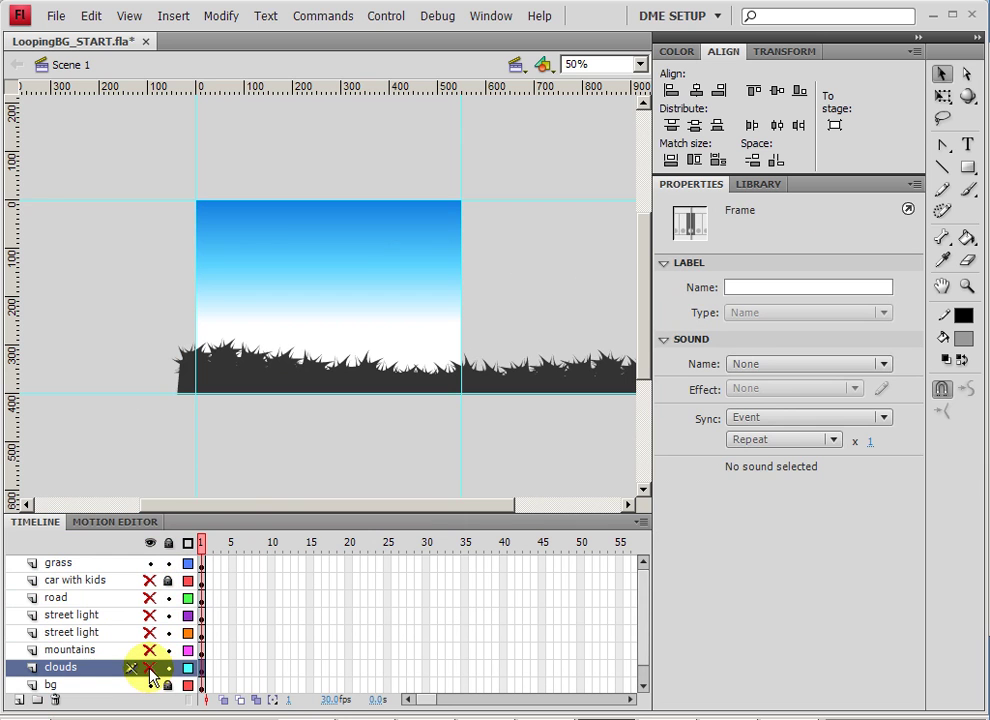
pyautogui.click(170, 358)
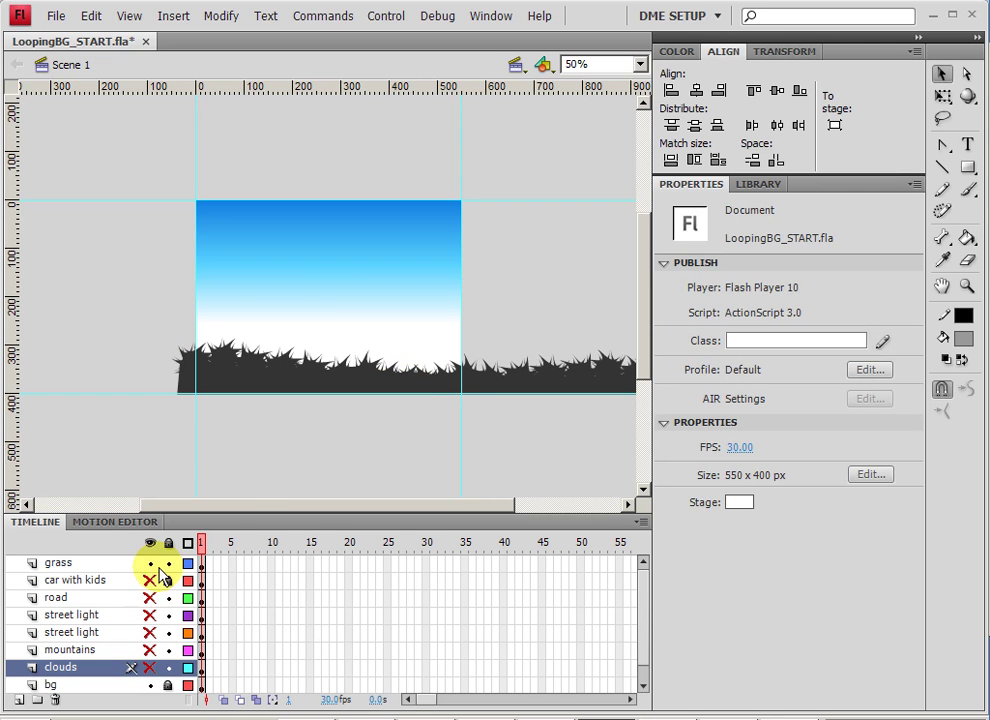
# - Move the grass clip to X -31.70 and Alt-drag a copy to X 928.30 right after it
pyautogui.click(62, 563)
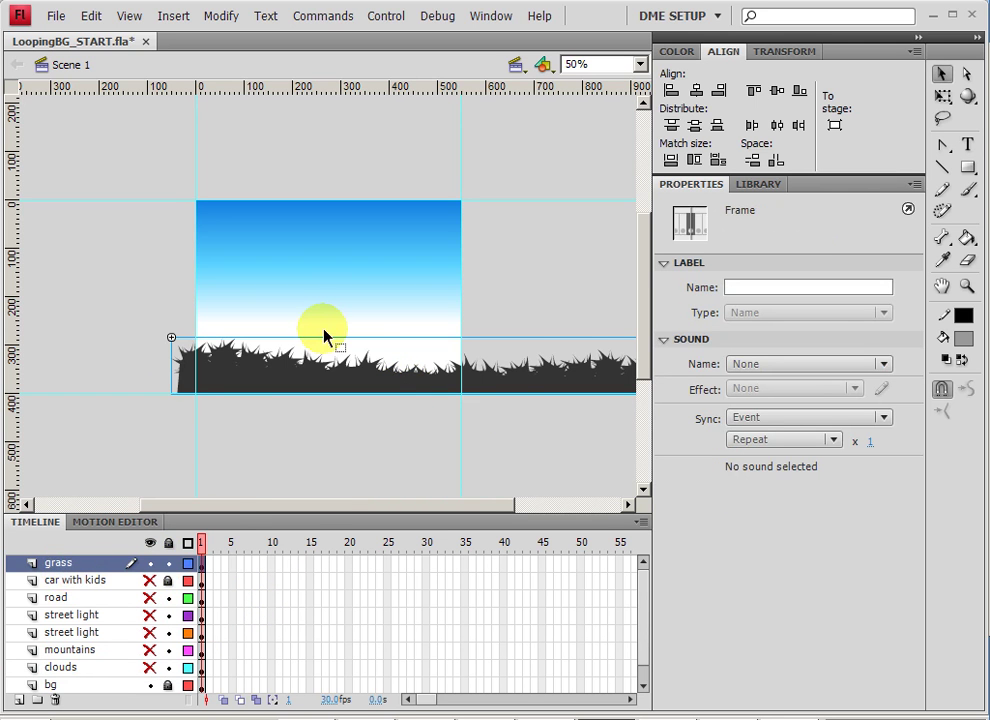
pyautogui.click(323, 338)
pyautogui.moveTo(504, 427); pyautogui.dragTo(486, 409)
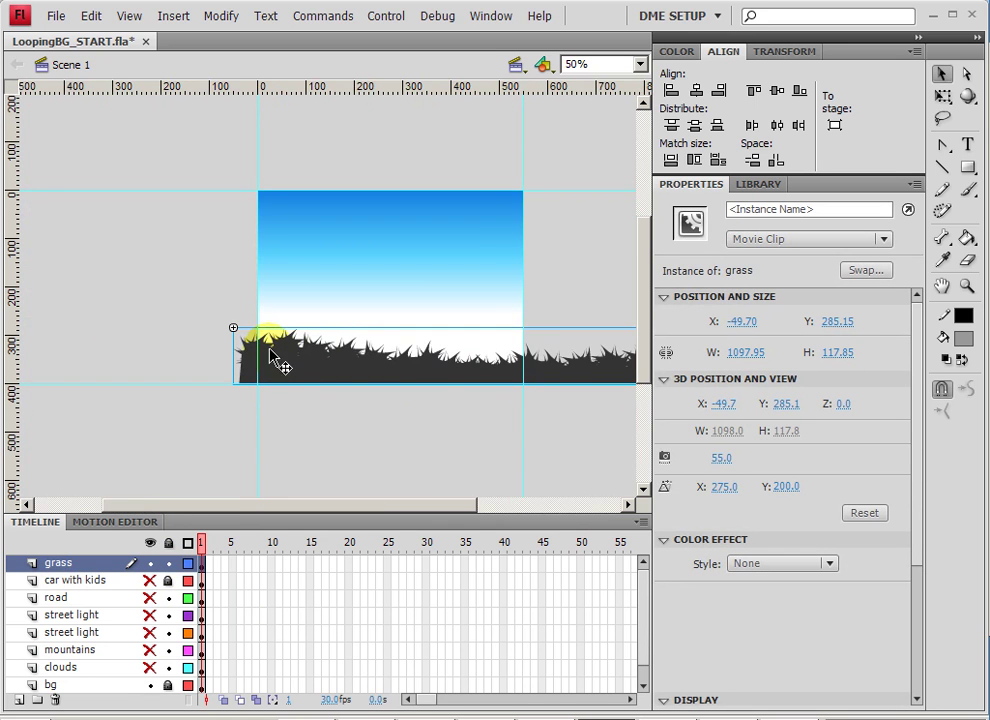
pyautogui.moveTo(541, 349); pyautogui.dragTo(360, 350)
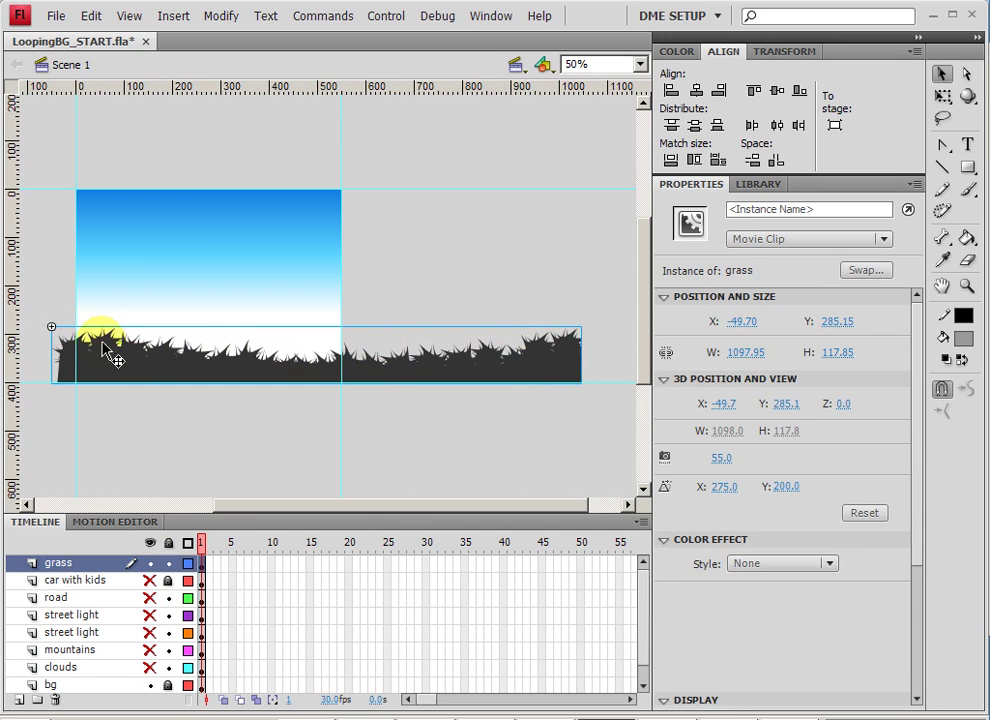
pyautogui.moveTo(112, 360); pyautogui.dragTo(121, 360)
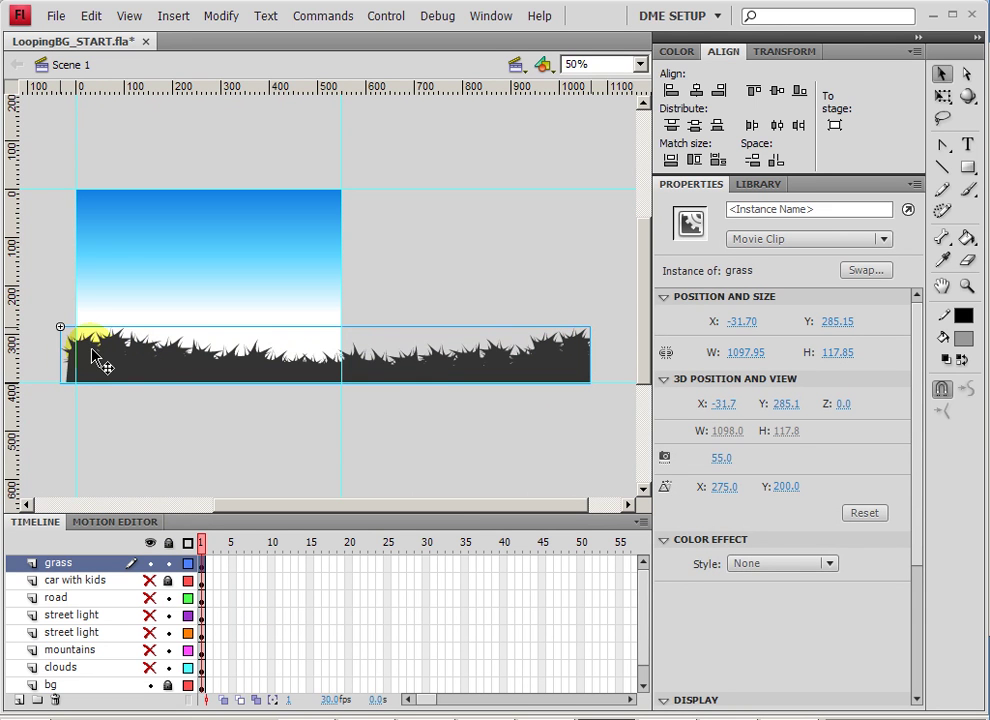
pyautogui.moveTo(139, 380); pyautogui.dragTo(597, 371)
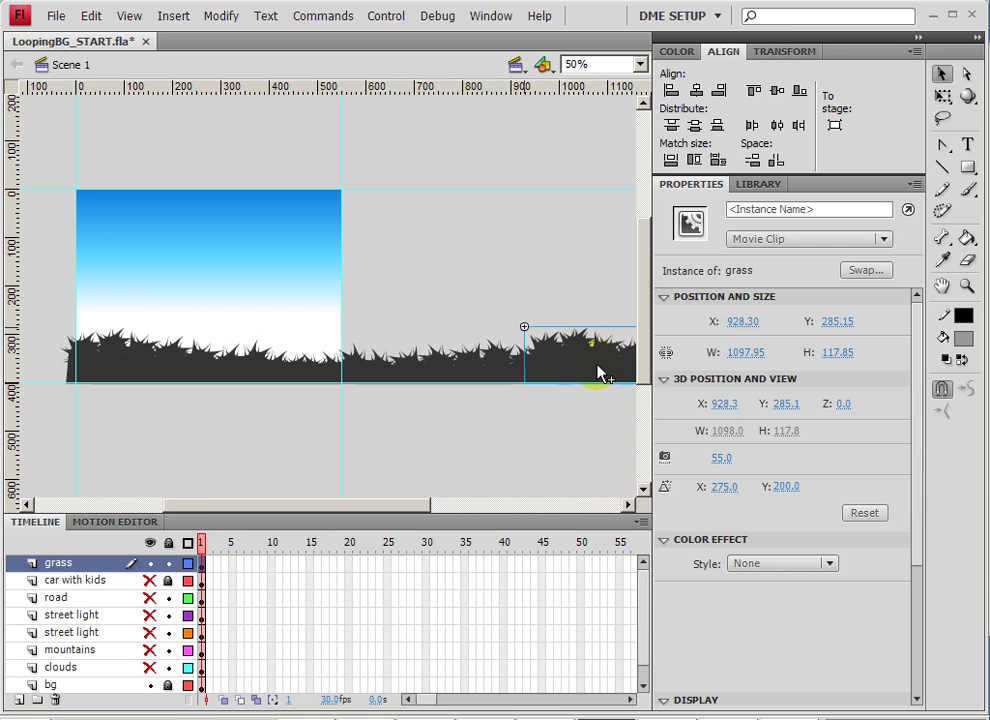
# - Zoom in on the seam between grass copies and nudge the copy left, then back right
pyautogui.click(966, 285)
pyautogui.moveTo(550, 321); pyautogui.dragTo(608, 368)
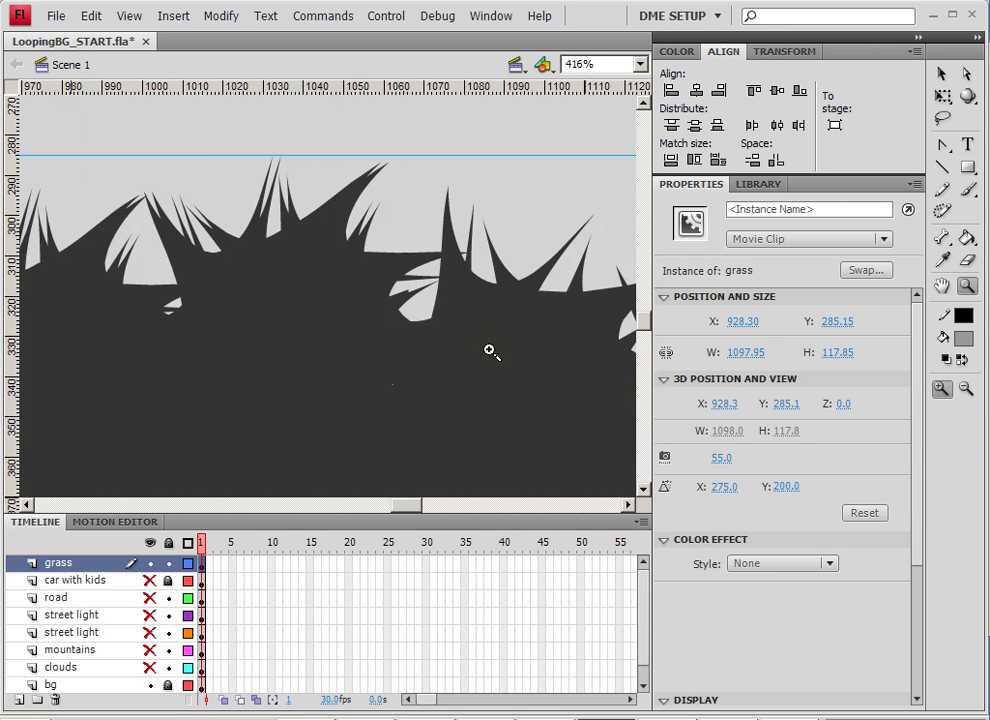
pyautogui.press('Left')
pyautogui.press('Left')
pyautogui.press('Left')
pyautogui.press('Left')
pyautogui.press('Left')
pyautogui.press('Left')
pyautogui.press('Left')
pyautogui.press('Left')
pyautogui.press('Left')
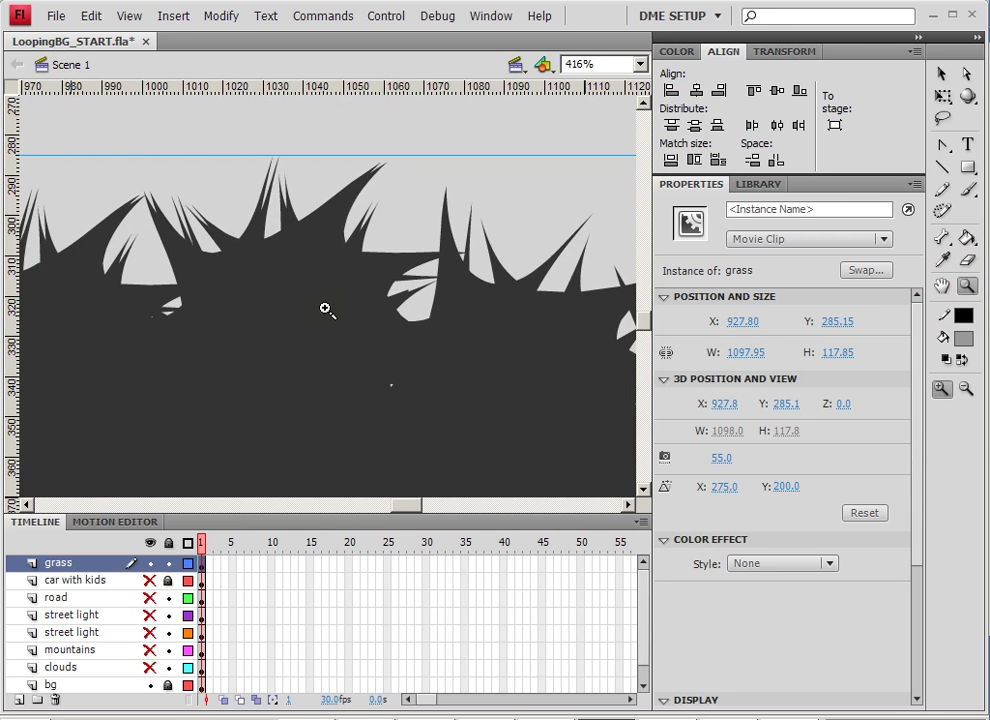
pyautogui.press('Right')
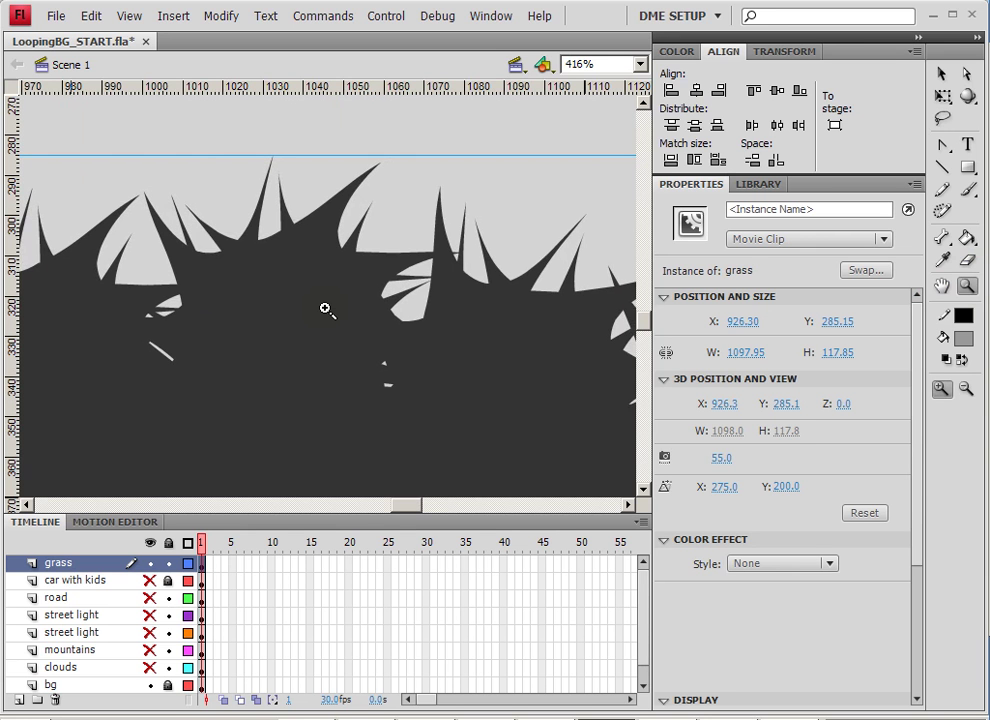
pyautogui.moveTo(913, 552); pyautogui.dragTo(913, 662)
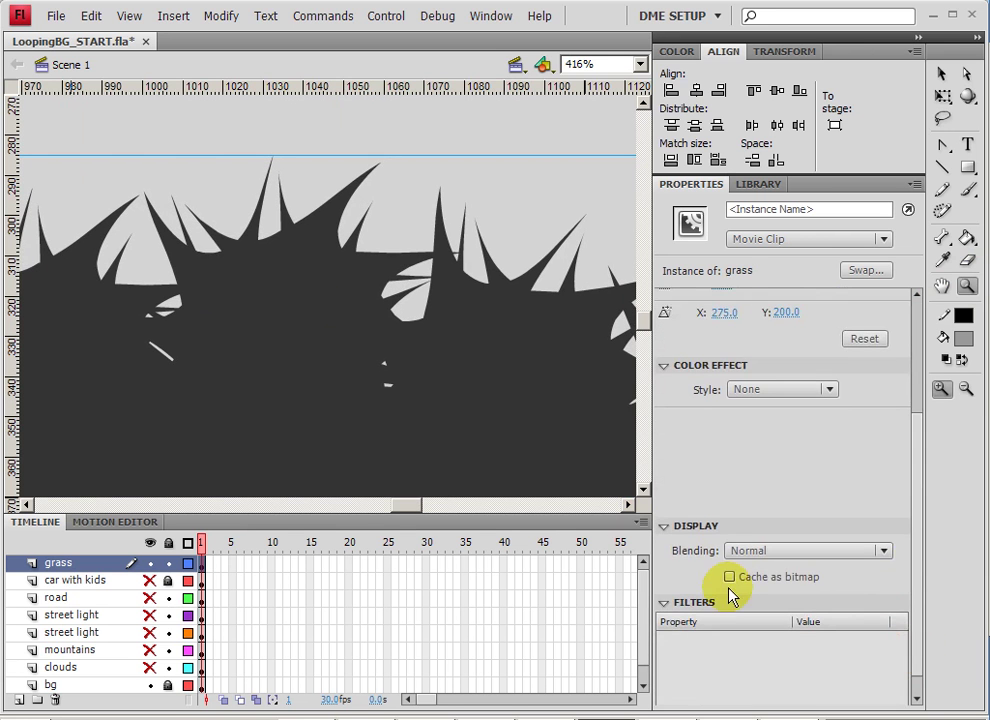
# - Set the grass copy's blending mode to Add
pyautogui.click(786, 562)
pyautogui.click(772, 497)
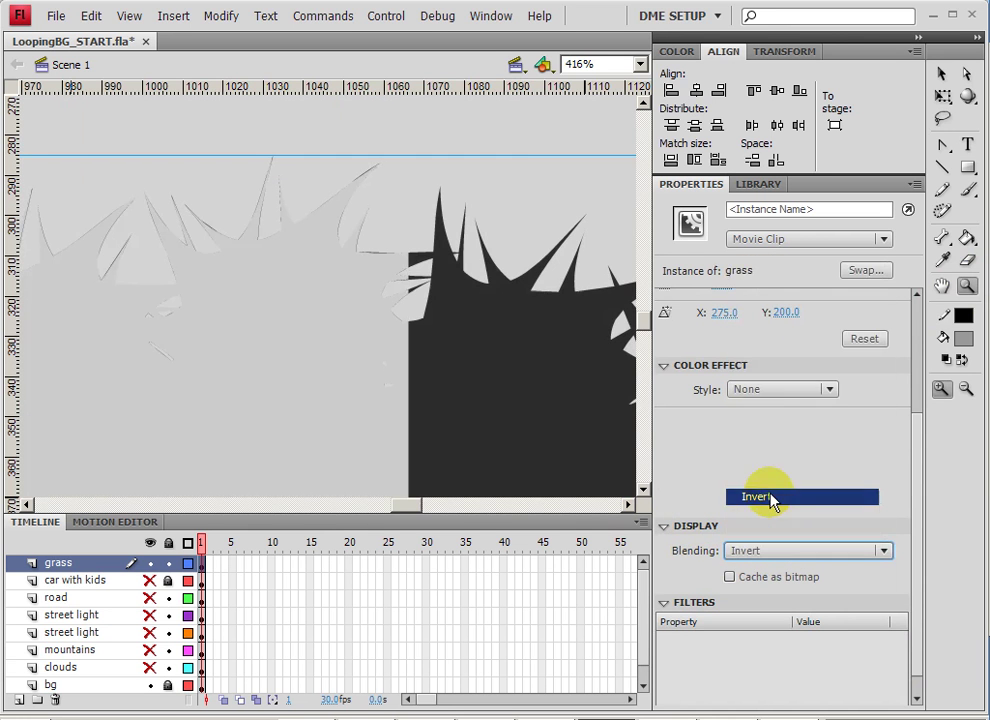
pyautogui.click(770, 550)
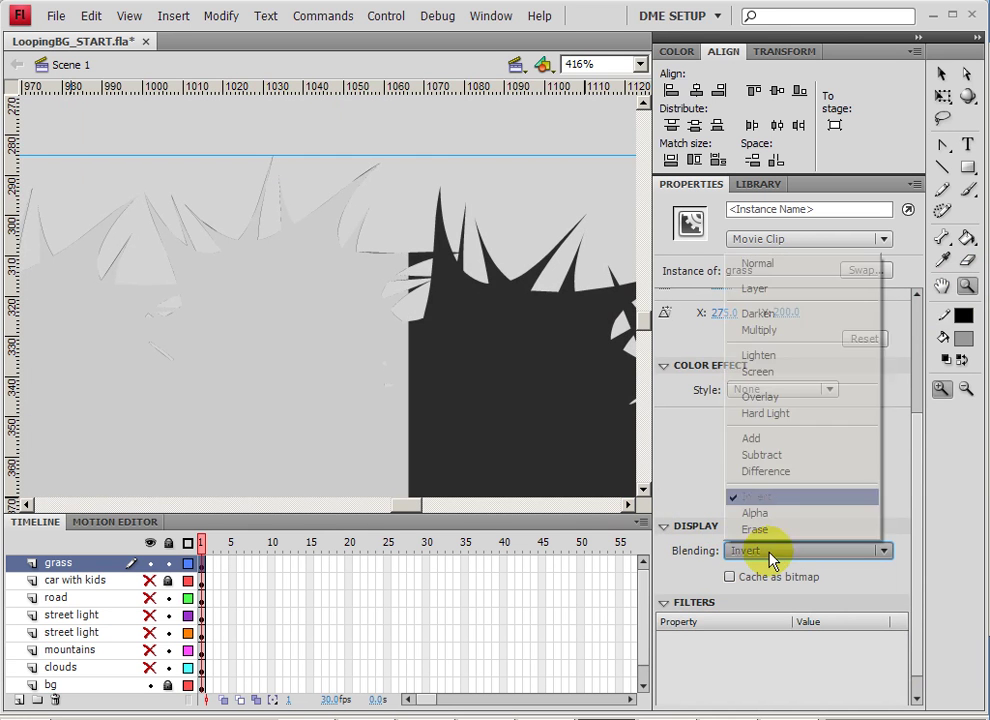
pyautogui.click(770, 442)
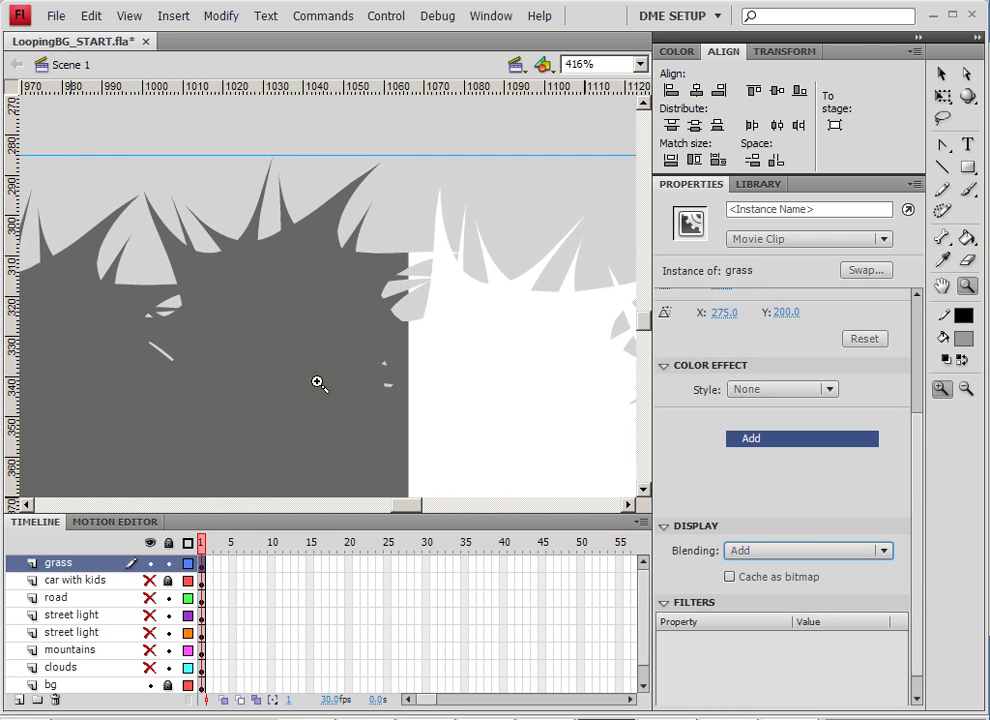
# - Zoom around the seam and test moving the grass copy 10 px up, then undo it
pyautogui.moveTo(244, 373); pyautogui.dragTo(610, 365)
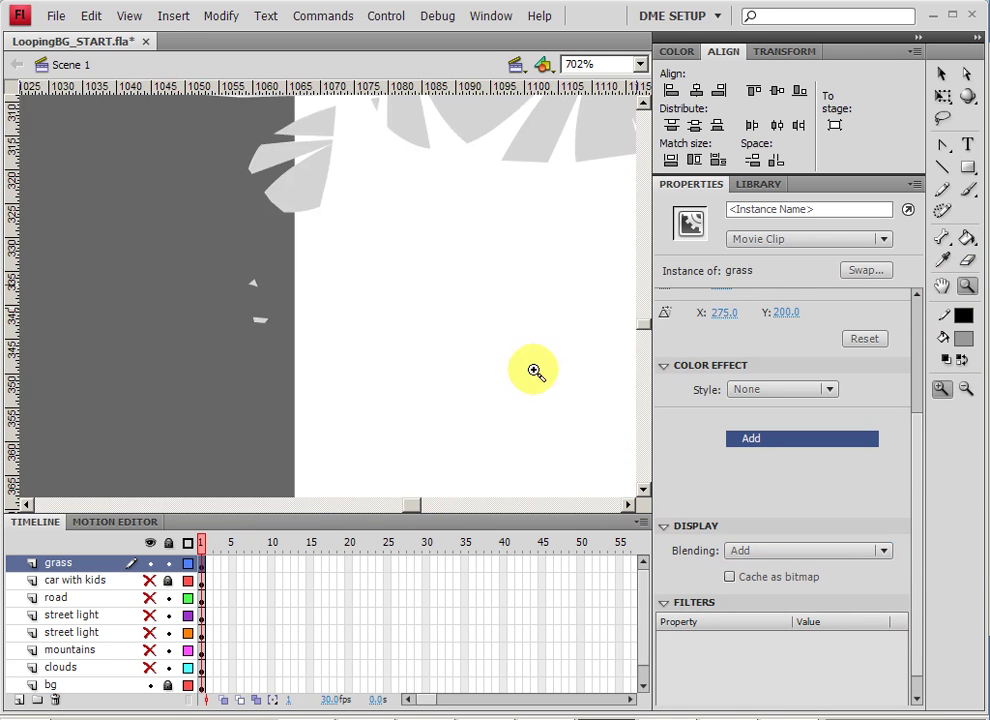
pyautogui.keyDown('alt'); pyautogui.click(290, 224); pyautogui.keyUp('alt')
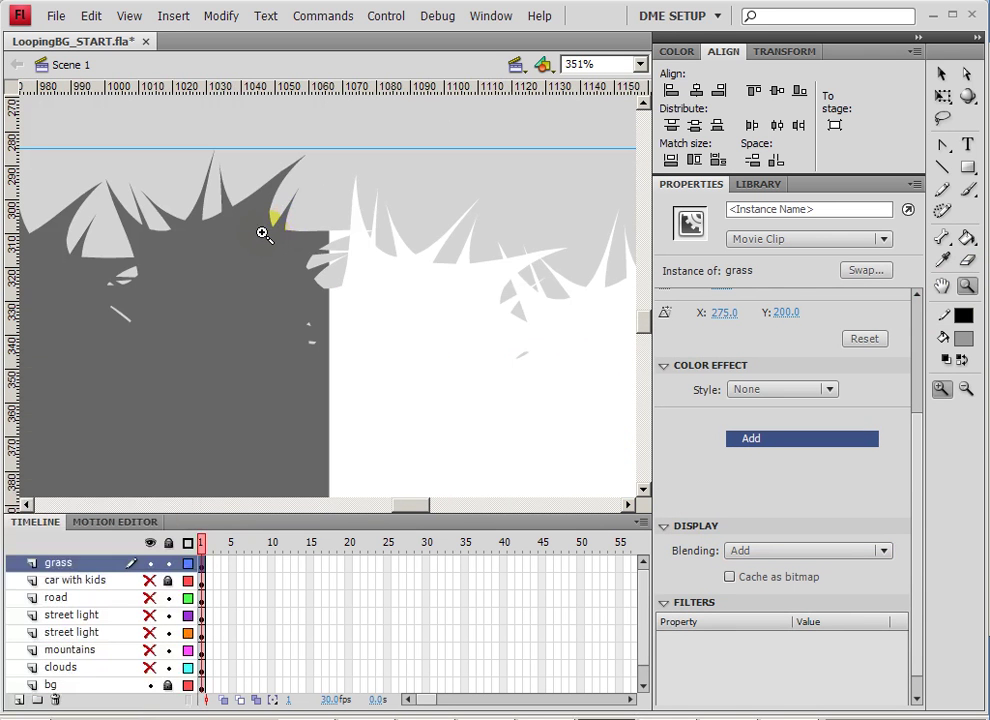
pyautogui.keyDown('alt'); pyautogui.click(264, 229); pyautogui.keyUp('alt')
pyautogui.click(941, 74)
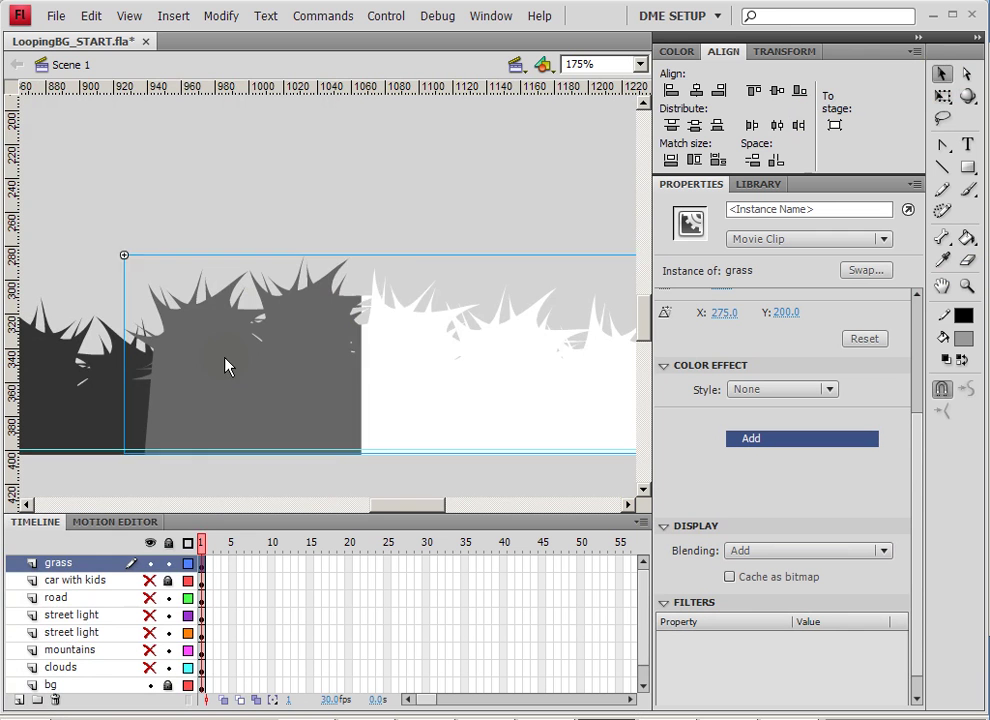
pyautogui.moveTo(228, 365); pyautogui.dragTo(228, 355)
pyautogui.hotkey('ctrl', 'z')
# - Pan along the grass, shift the copy 10 px up once more, and undo the shift
pyautogui.keyDown('ctrl'); pyautogui.click(228, 352); pyautogui.keyUp('ctrl')
pyautogui.moveTo(228, 347); pyautogui.dragTo(634, 347)
pyautogui.moveTo(118, 380); pyautogui.dragTo(504, 380)
pyautogui.moveTo(324, 356); pyautogui.dragTo(402, 356)
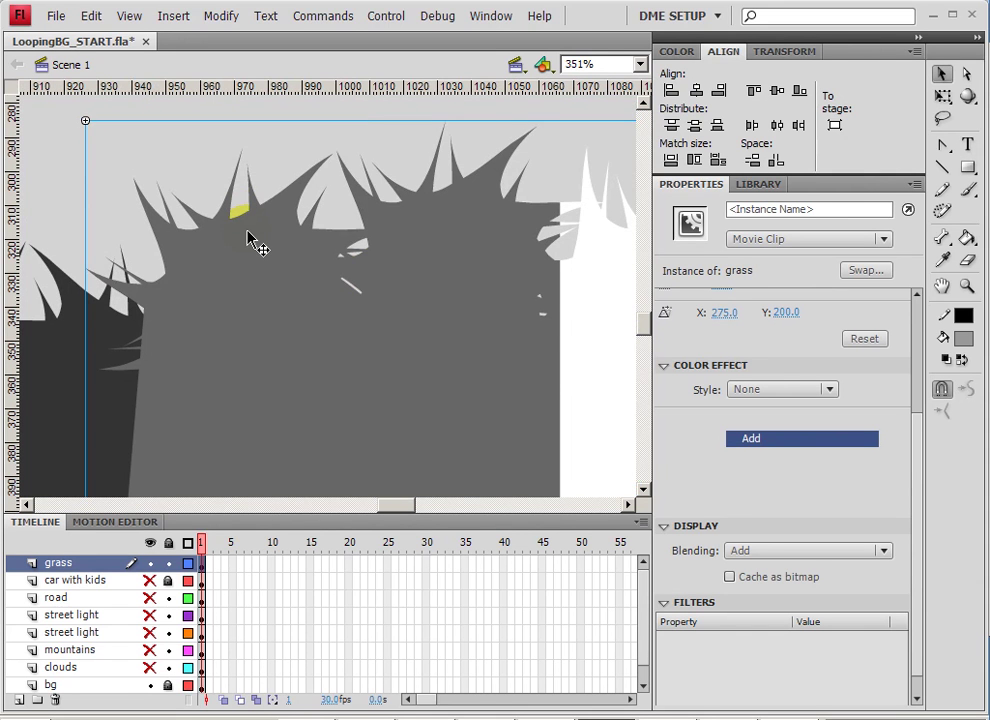
pyautogui.moveTo(252, 238); pyautogui.dragTo(250, 228)
pyautogui.hotkey('ctrl', 'z')
# - Return the grass copy's blending to Normal and zoom out to the whole scene
pyautogui.click(789, 552)
pyautogui.click(762, 266)
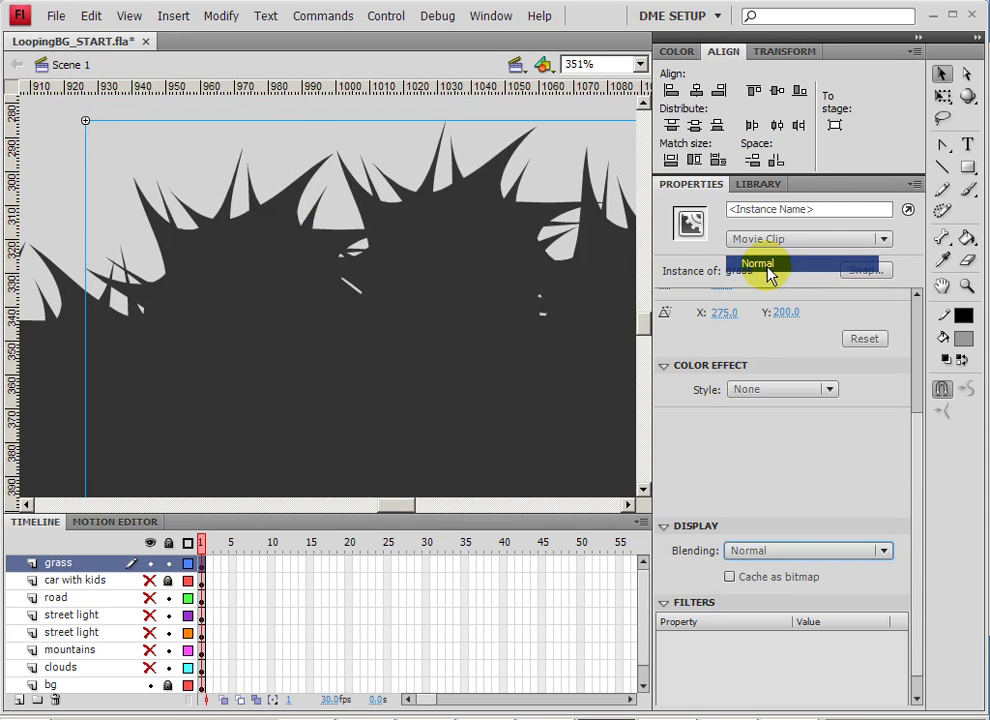
pyautogui.hotkey('ctrl', '-')
pyautogui.hotkey('ctrl', '-')
pyautogui.hotkey('ctrl', '-')
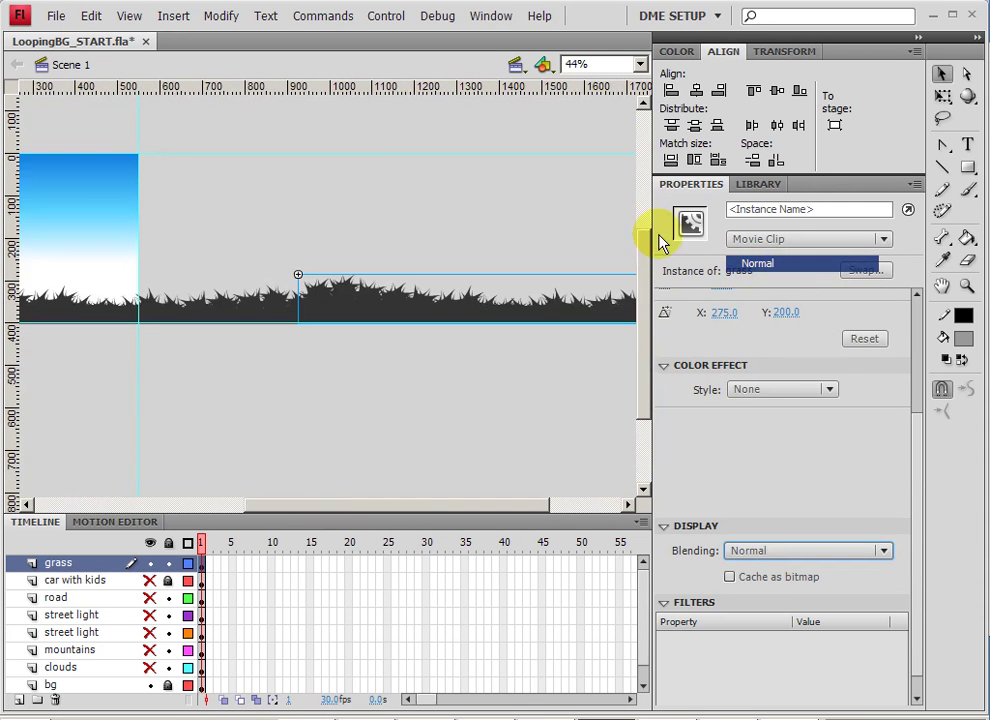
pyautogui.click(366, 428)
pyautogui.moveTo(285, 398); pyautogui.dragTo(506, 462)
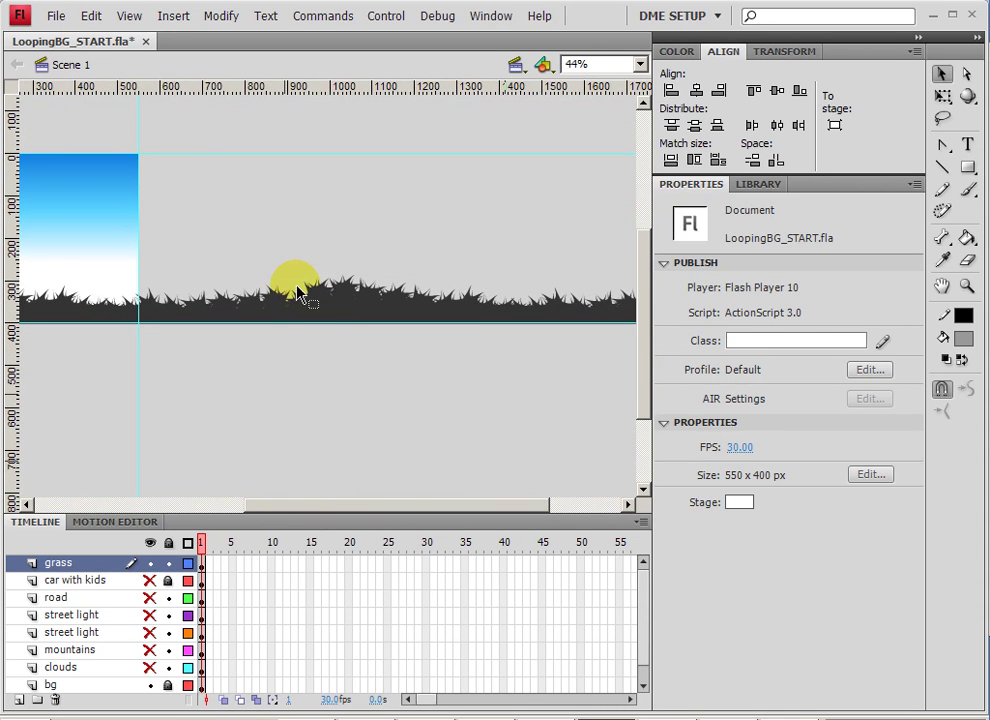
# - Convert both selected grass pieces into a movie clip named 'grass long'
pyautogui.click(316, 306)
pyautogui.keyDown('shift'); pyautogui.click(350, 308); pyautogui.keyUp('shift')
pyautogui.moveTo(221, 323); pyautogui.dragTo(343, 341)
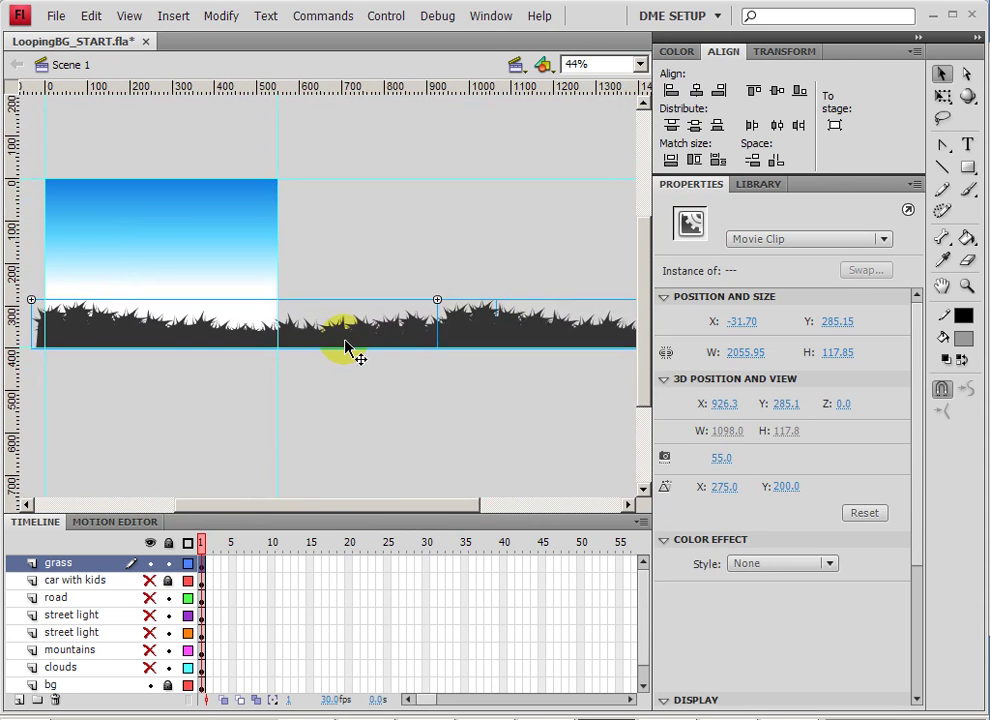
pyautogui.rightClick(345, 347)
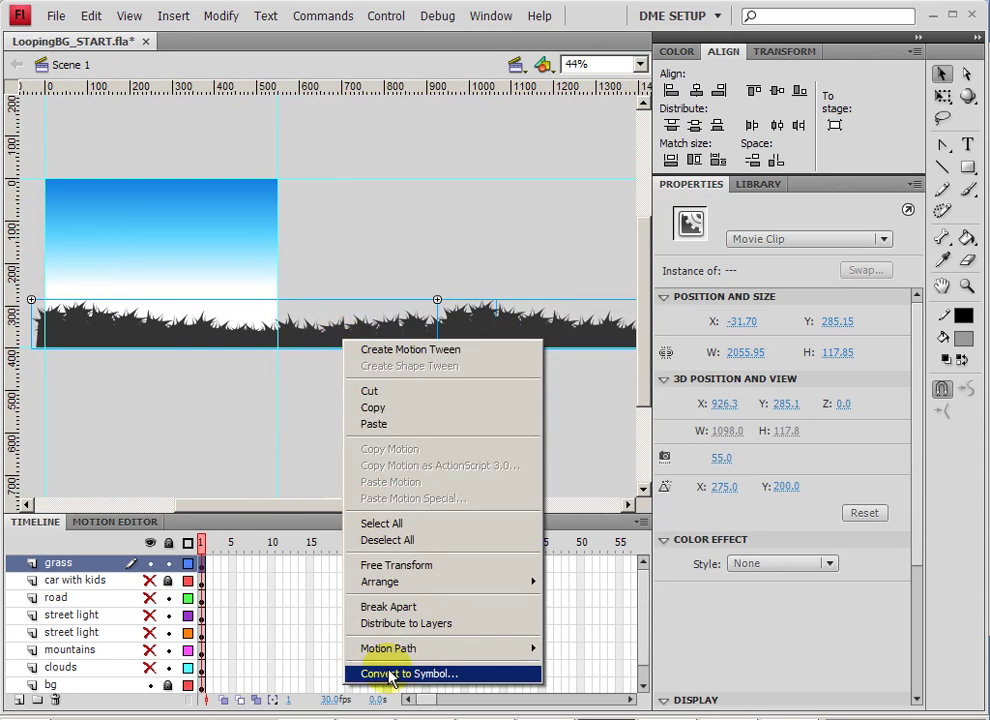
pyautogui.click(390, 675)
pyautogui.write('g')
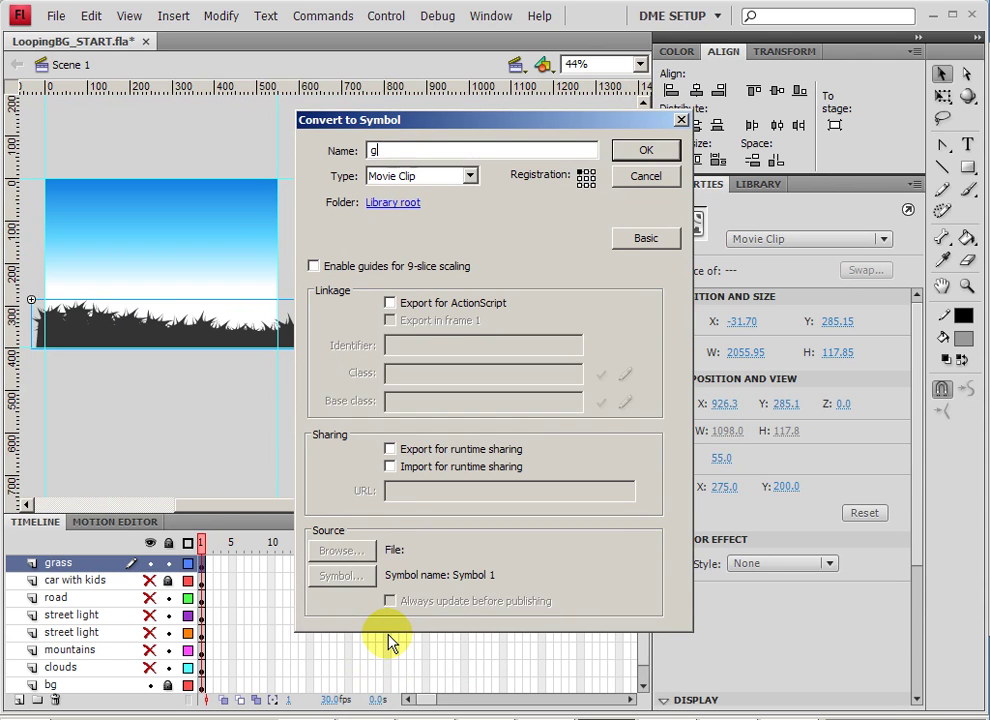
pyautogui.write('rass long')
pyautogui.press('Return')
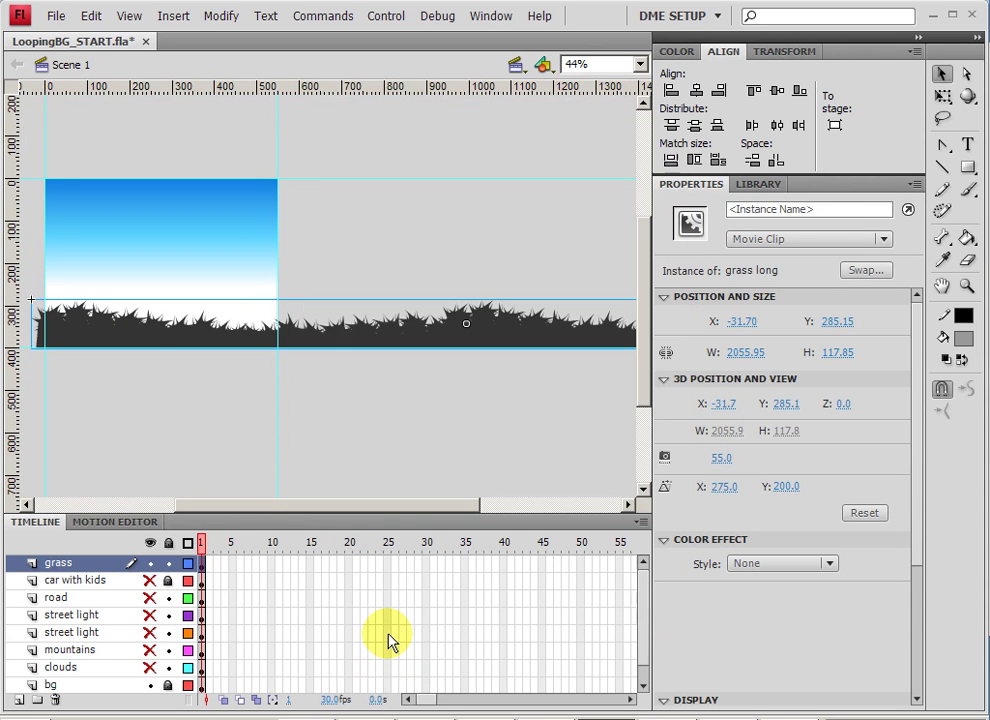
# - Wrap the 'grass long' clip in a new movie clip named 'grass ANIM'
pyautogui.rightClick(112, 336)
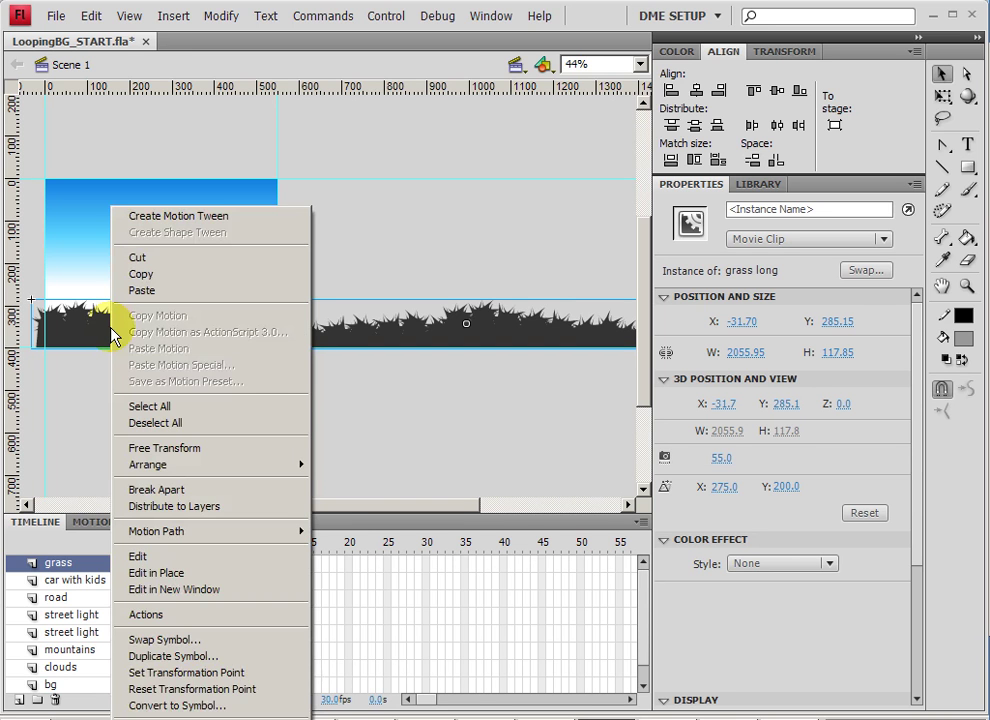
pyautogui.click(205, 705)
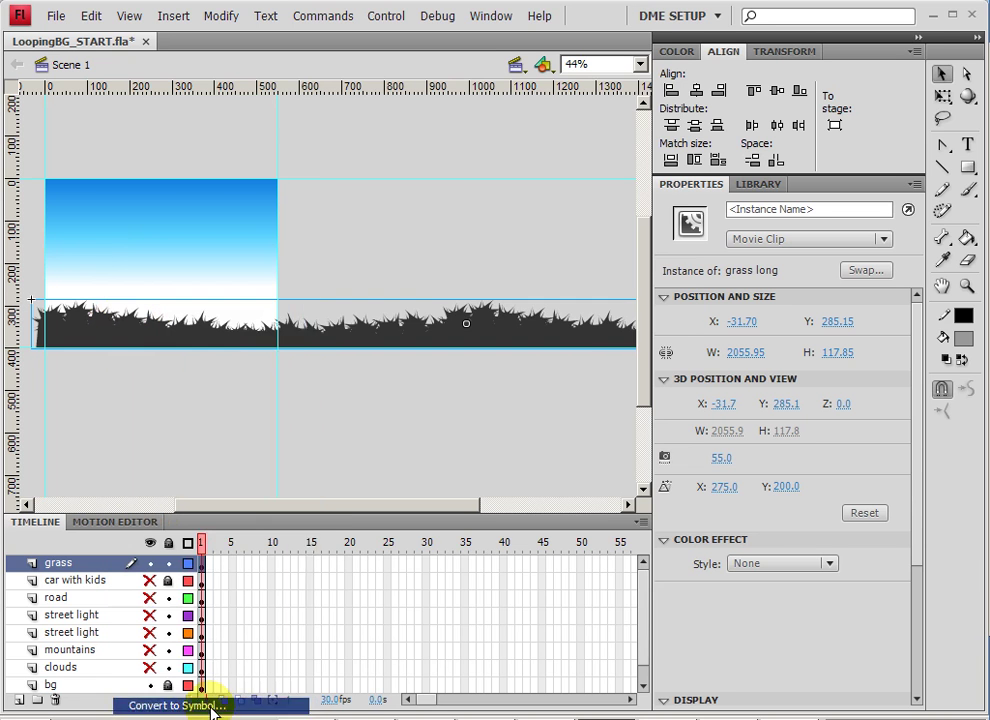
pyautogui.write('graa')
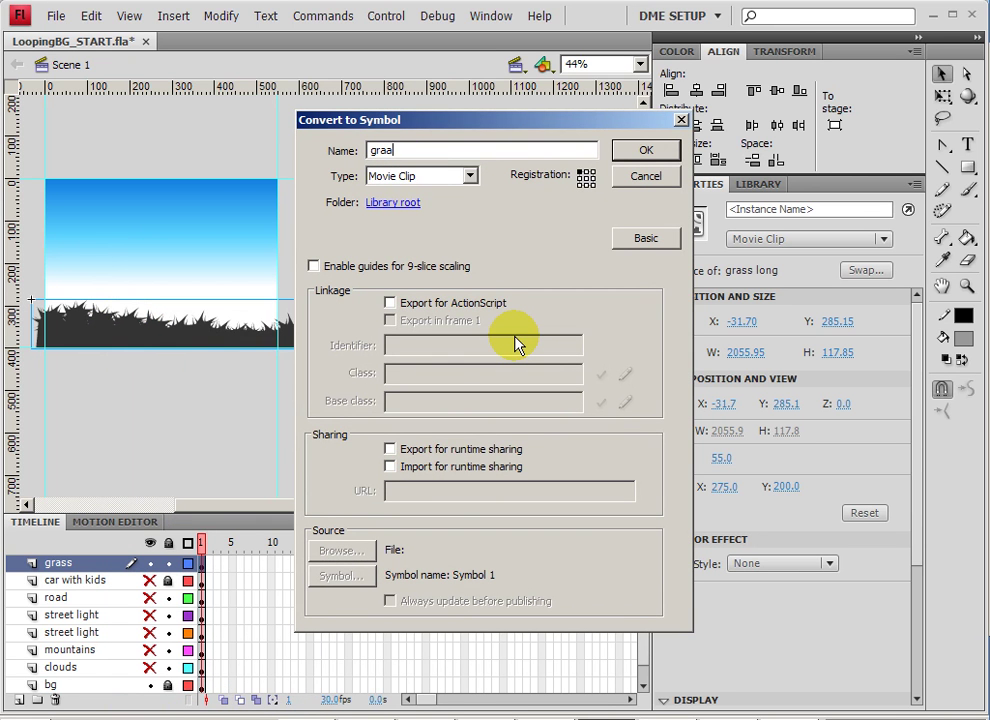
pyautogui.press('BackSpace')
pyautogui.write('ss ANIM')
pyautogui.press('Return')
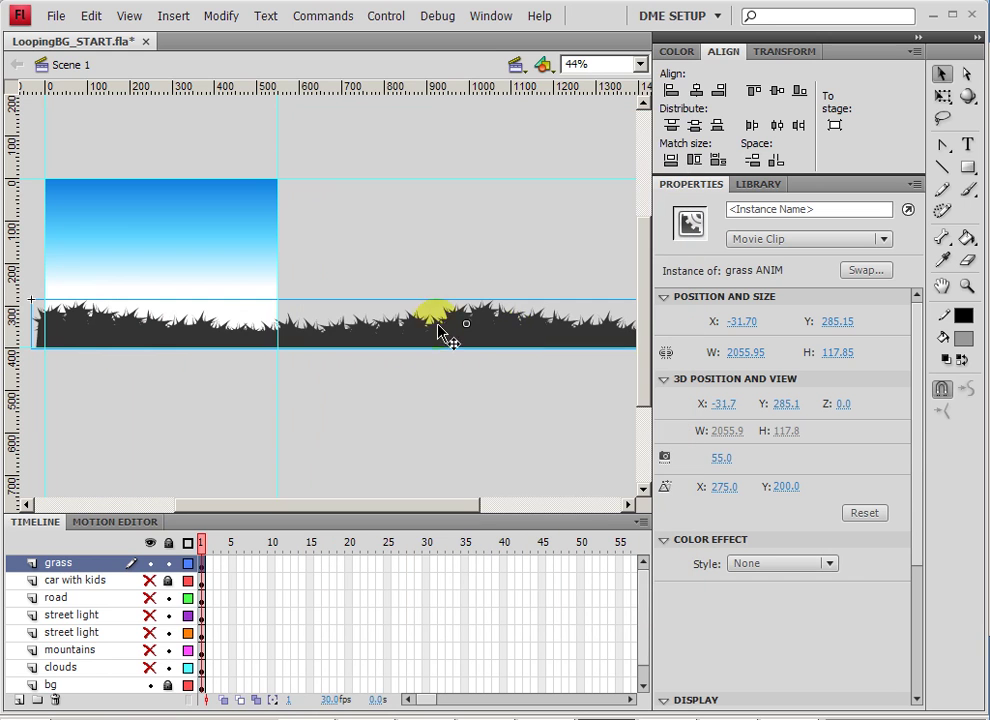
# - Edit grass ANIM, insert frames on Layer 1 up to frame 50, and add Layer 2
pyautogui.doubleClick(88, 333)
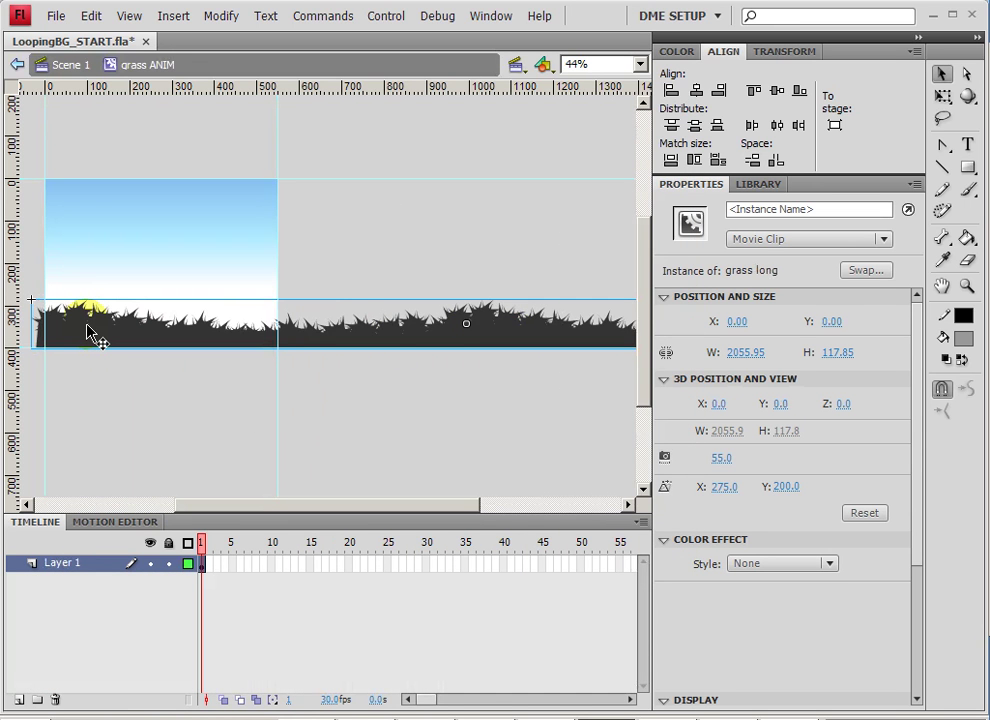
pyautogui.click(203, 566)
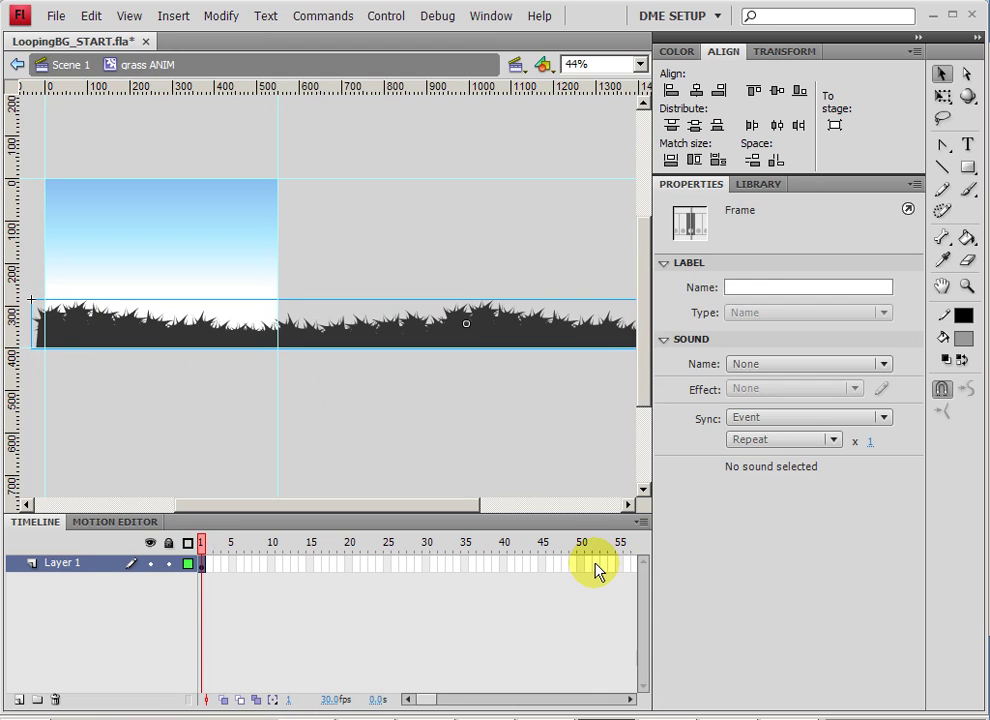
pyautogui.rightClick(584, 566)
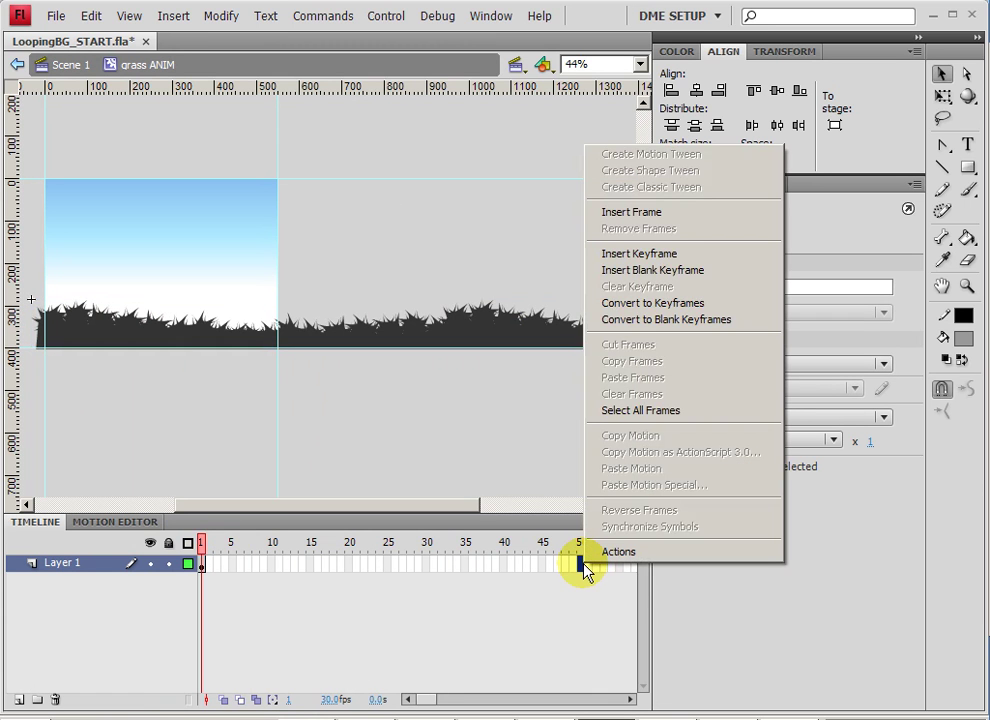
pyautogui.click(628, 213)
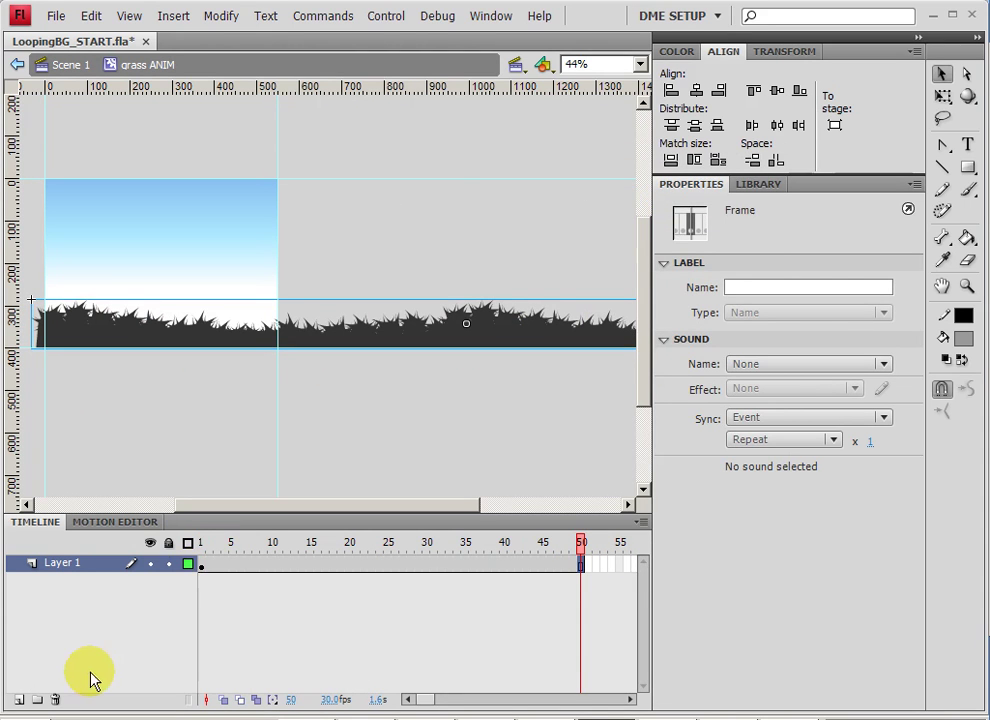
pyautogui.click(19, 700)
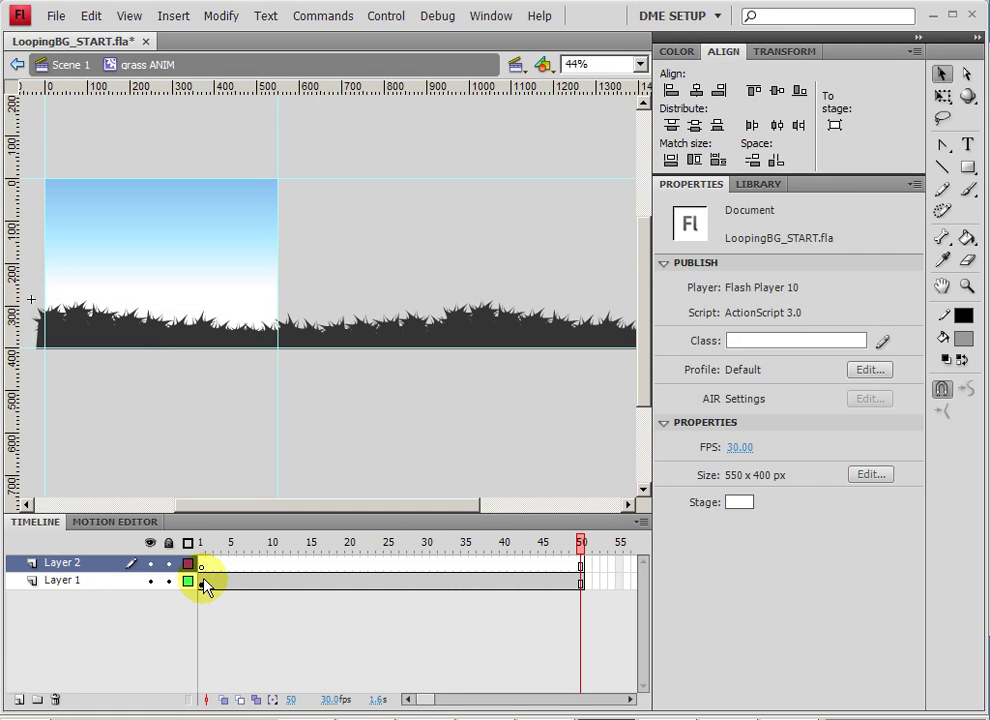
pyautogui.click(204, 584)
pyautogui.click(203, 571)
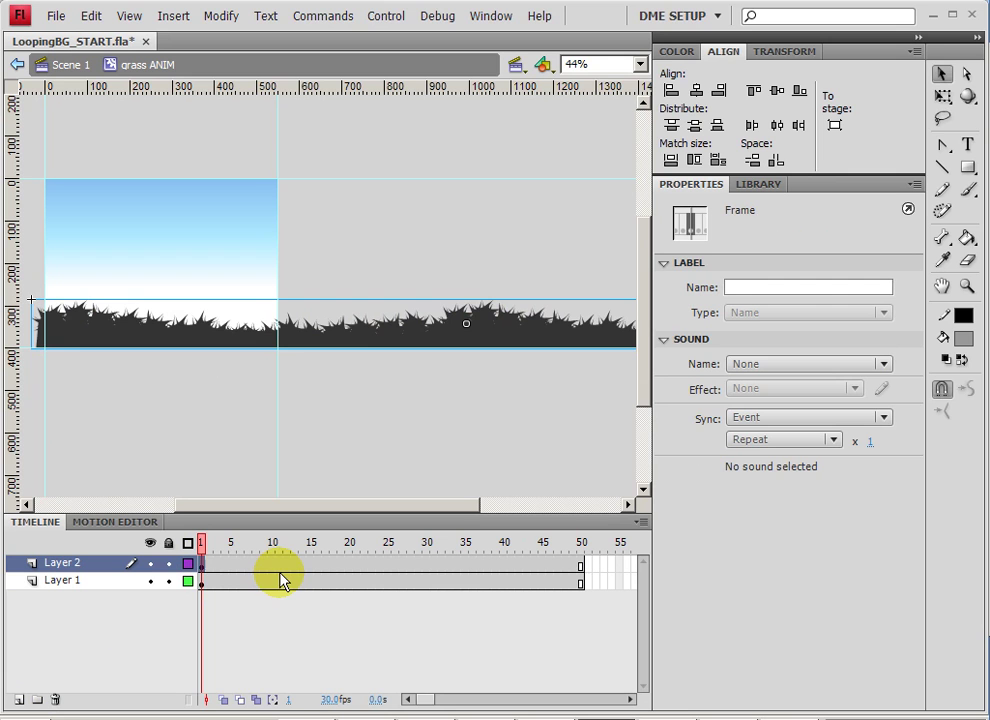
# - Insert a keyframe at Layer 2 frame 50 and drag grass long left to X -955.95
pyautogui.click(203, 564)
pyautogui.rightClick(580, 565)
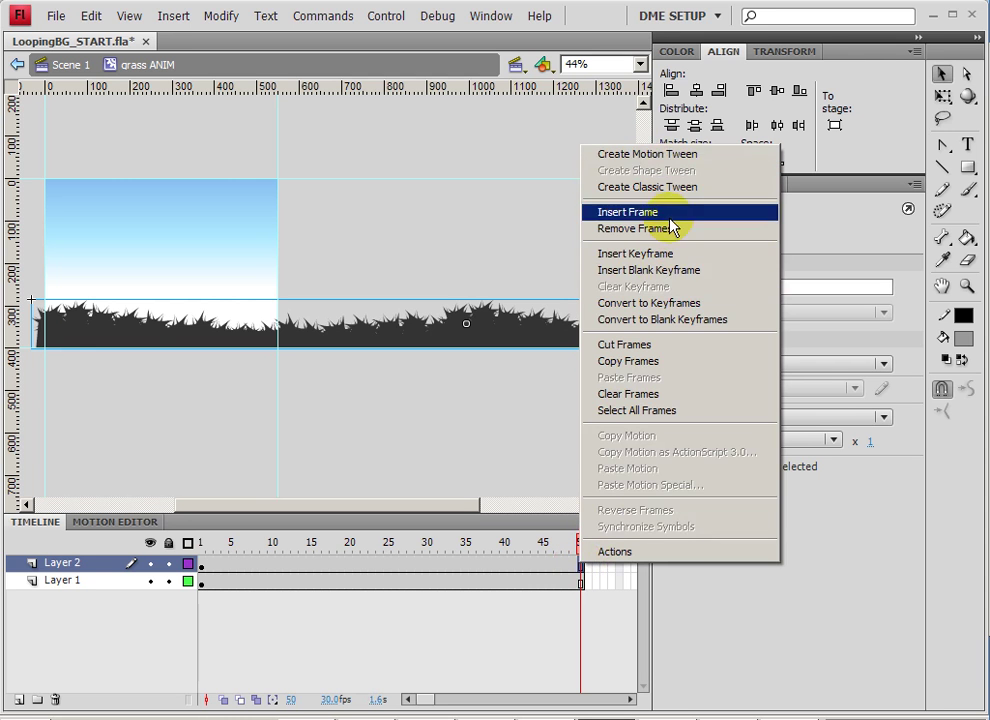
pyautogui.click(672, 256)
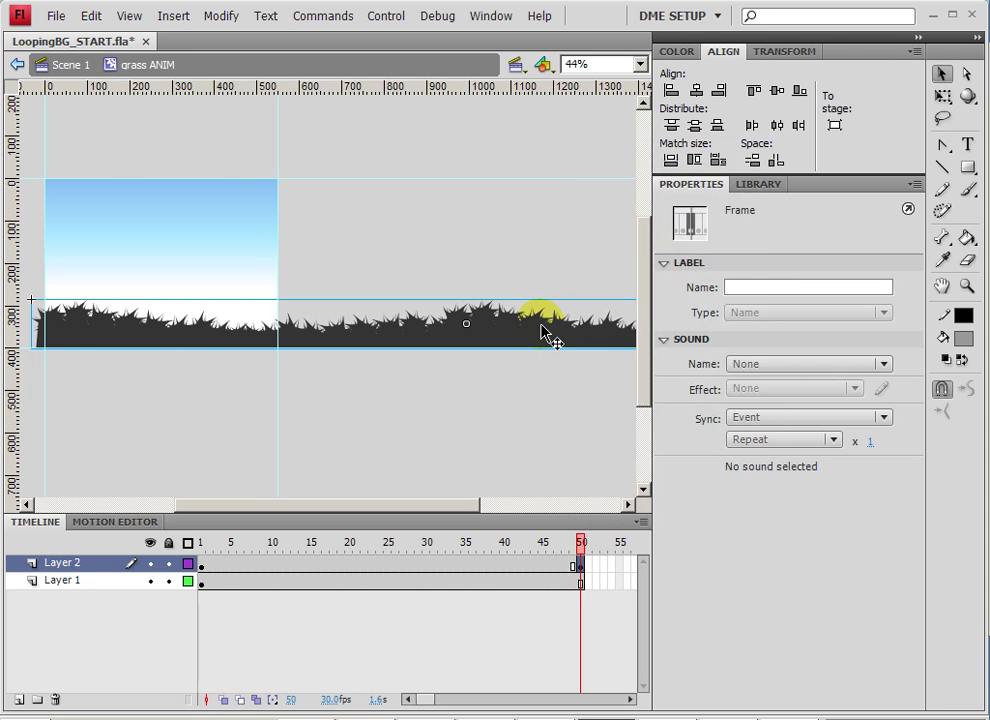
pyautogui.moveTo(541, 331); pyautogui.dragTo(151, 331)
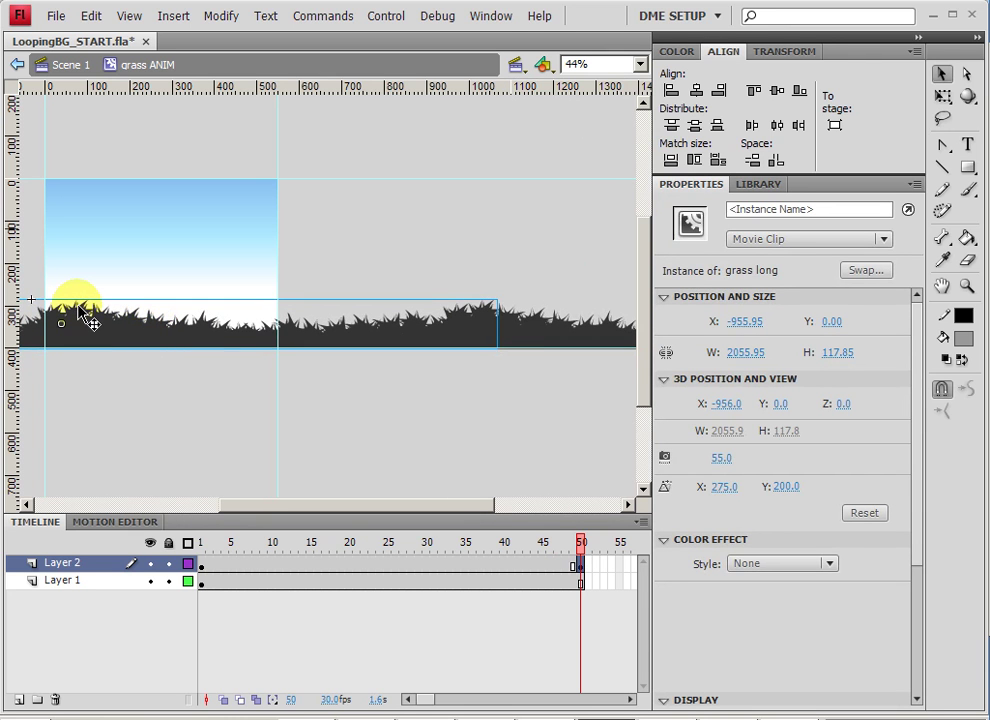
pyautogui.click(966, 285)
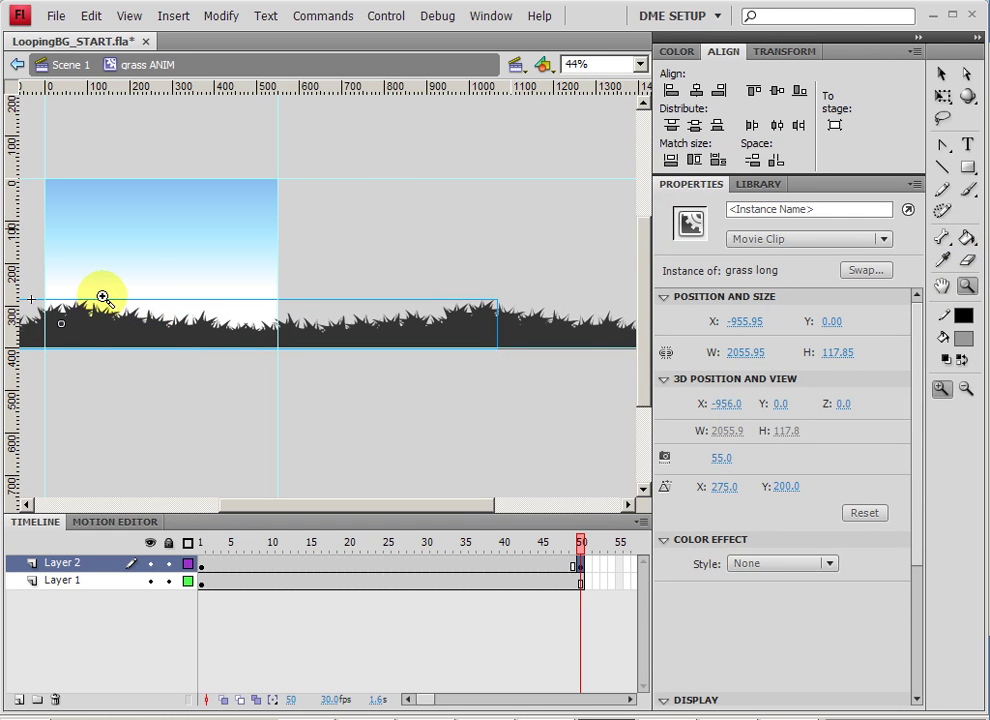
pyautogui.moveTo(102, 296); pyautogui.dragTo(58, 340)
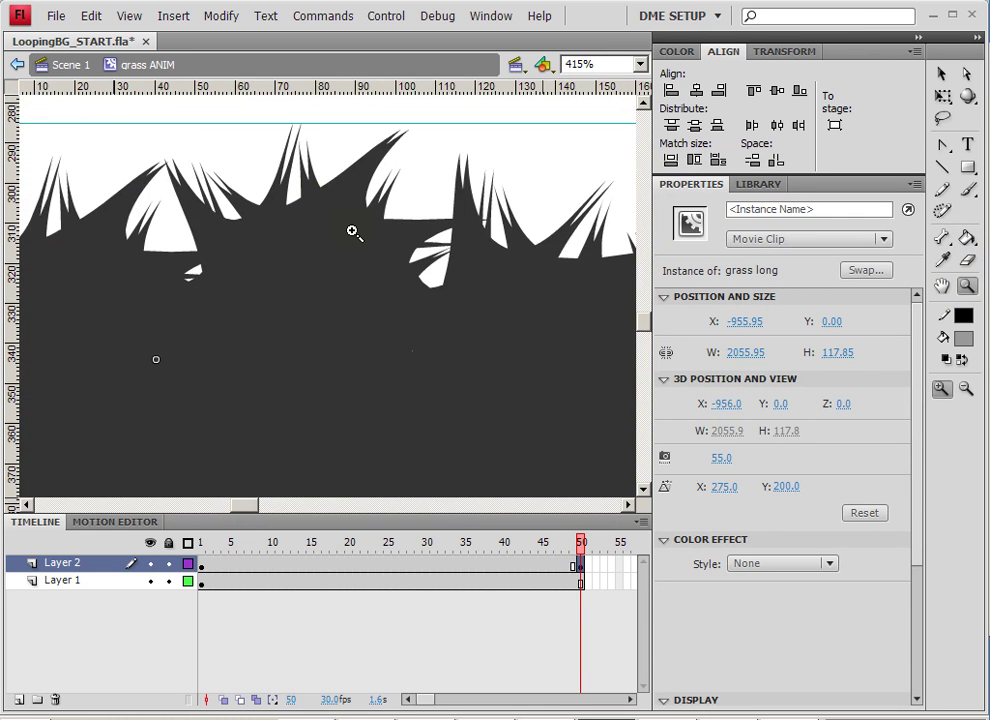
pyautogui.press('Left')
pyautogui.press('Left')
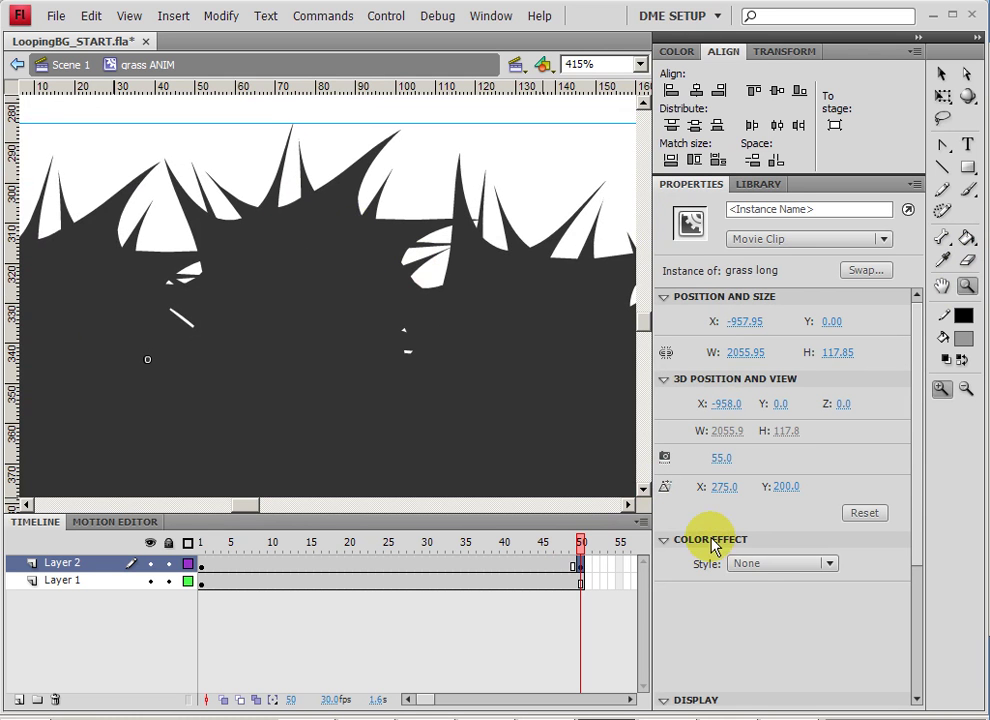
pyautogui.click(762, 565)
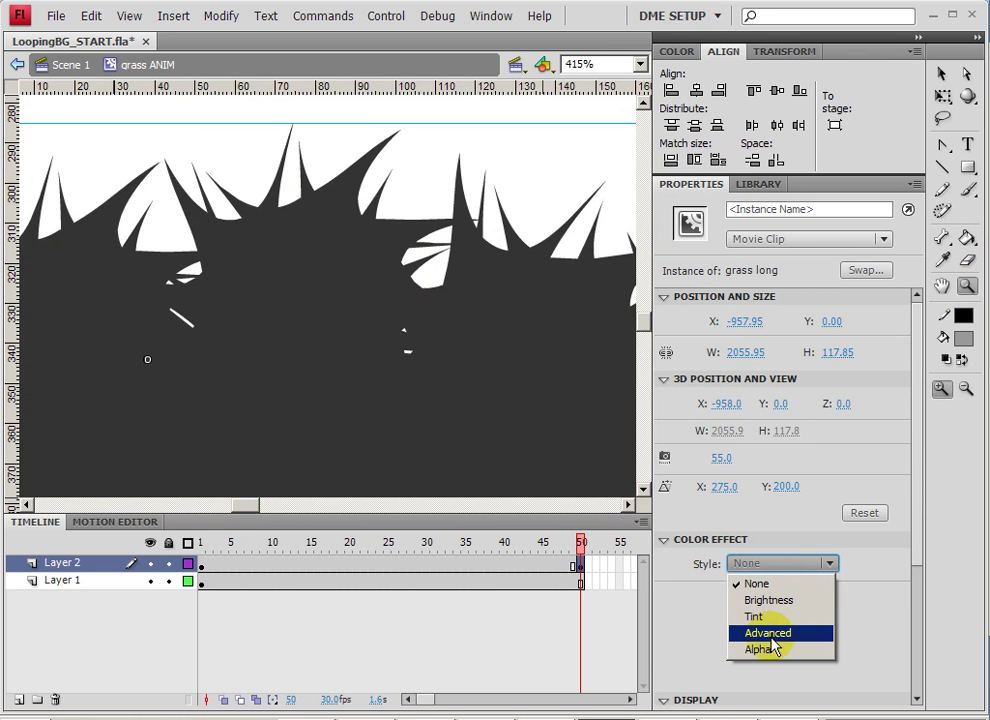
pyautogui.moveTo(917, 561); pyautogui.dragTo(919, 674)
pyautogui.click(790, 531)
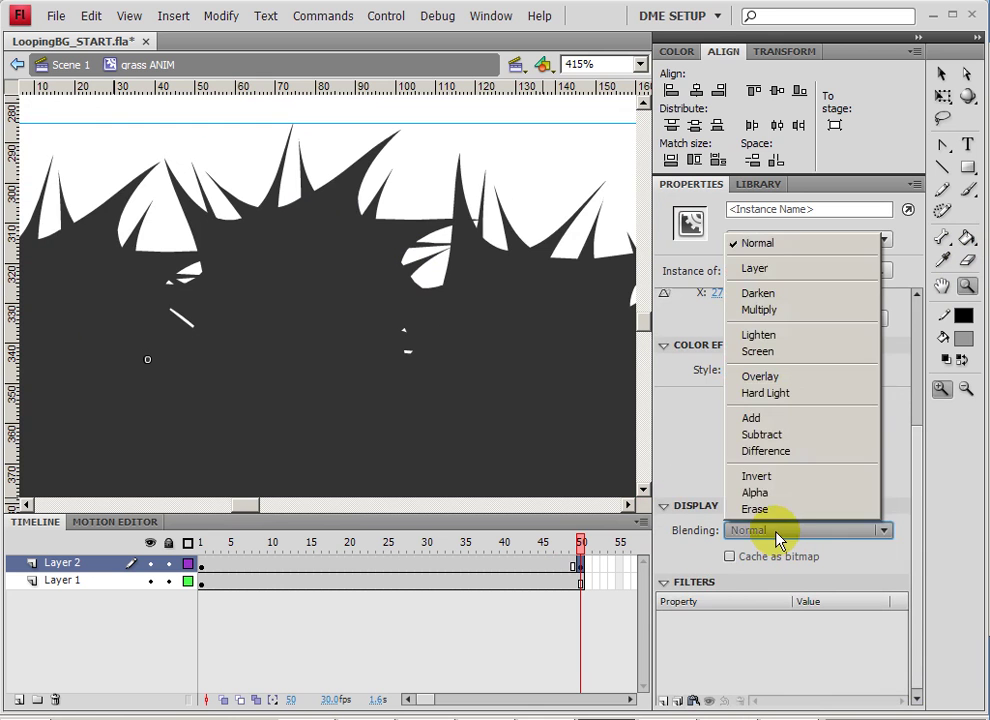
pyautogui.click(772, 432)
pyautogui.moveTo(527, 345); pyautogui.dragTo(381, 355)
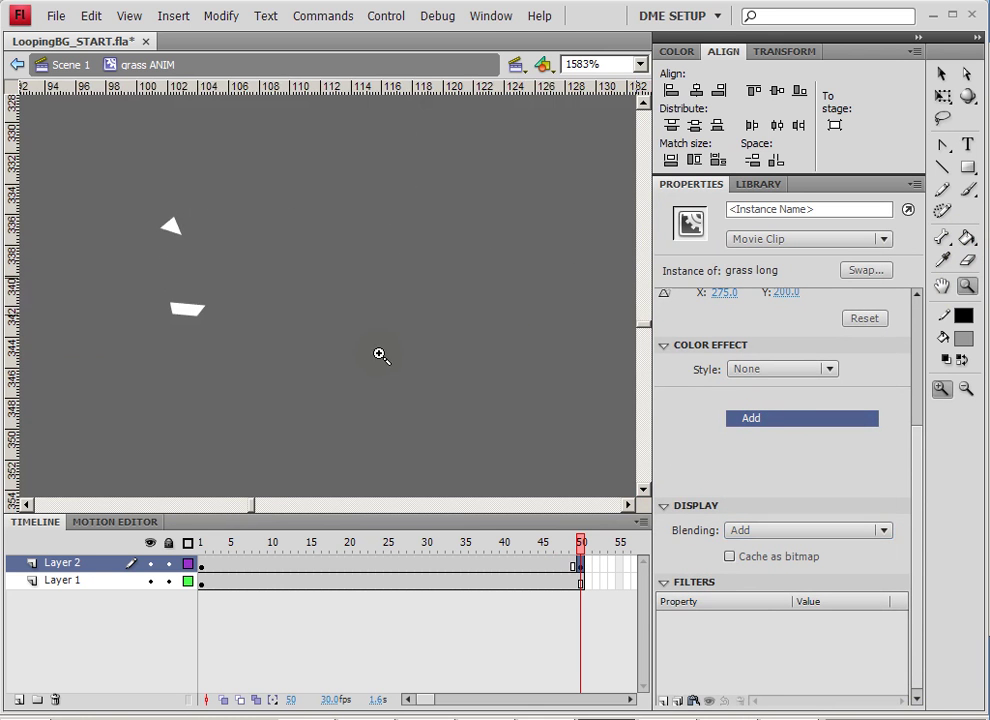
pyautogui.keyDown('alt'); pyautogui.click(505, 327); pyautogui.keyUp('alt')
pyautogui.keyDown('alt'); pyautogui.click(505, 326); pyautogui.keyUp('alt')
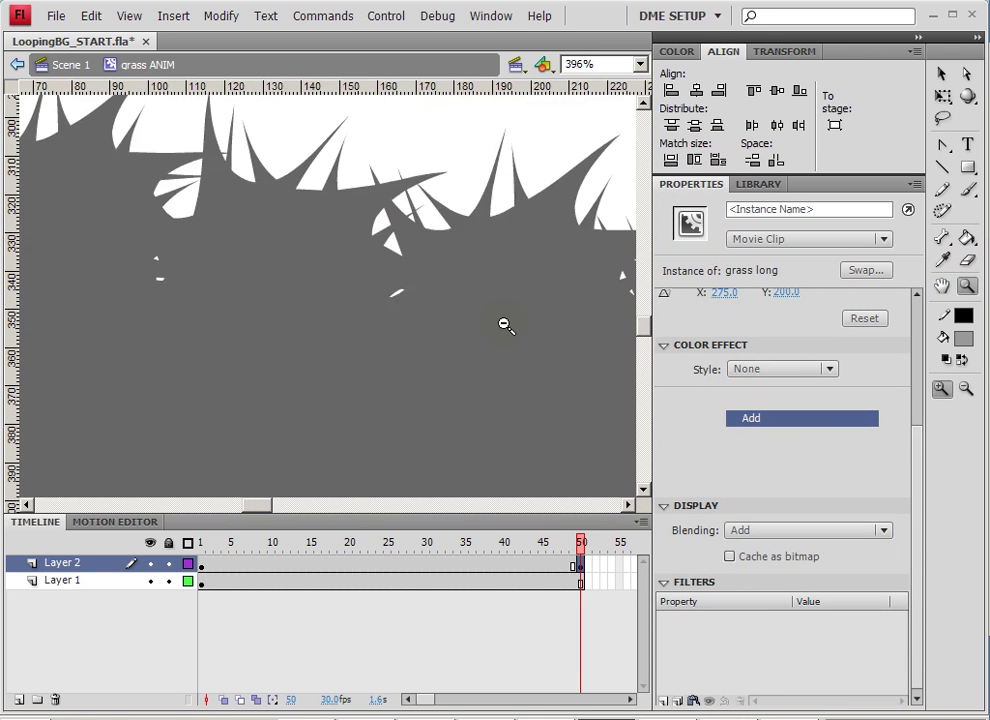
pyautogui.keyDown('alt'); pyautogui.click(505, 326); pyautogui.keyUp('alt')
pyautogui.keyDown('alt'); pyautogui.click(504, 325); pyautogui.keyUp('alt')
pyautogui.click(42, 257)
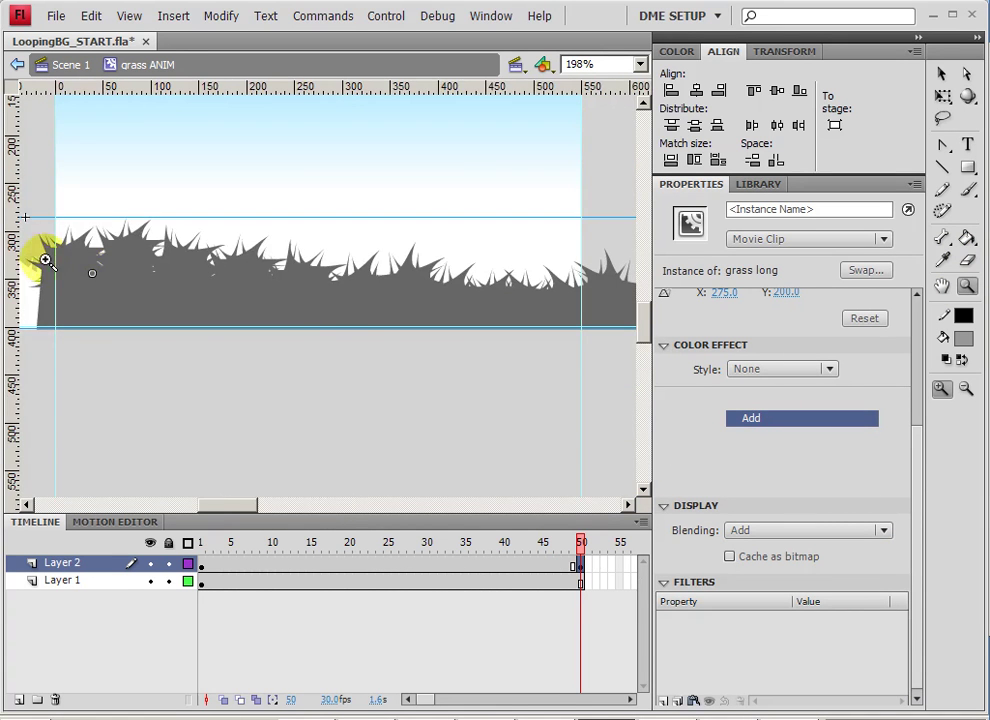
pyautogui.click(398, 306)
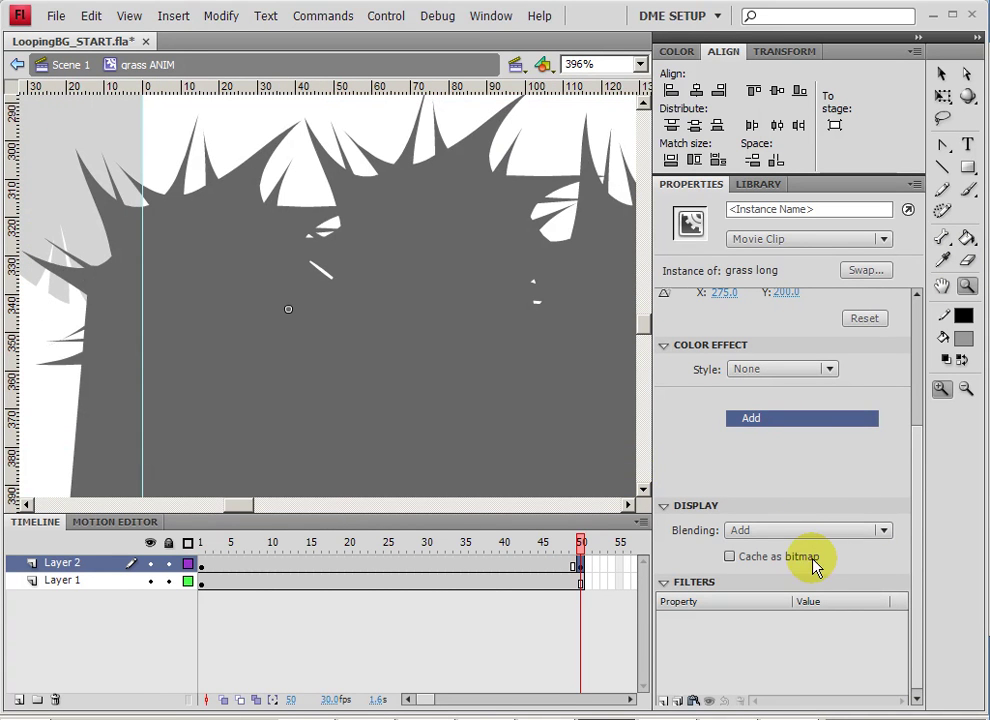
pyautogui.click(820, 531)
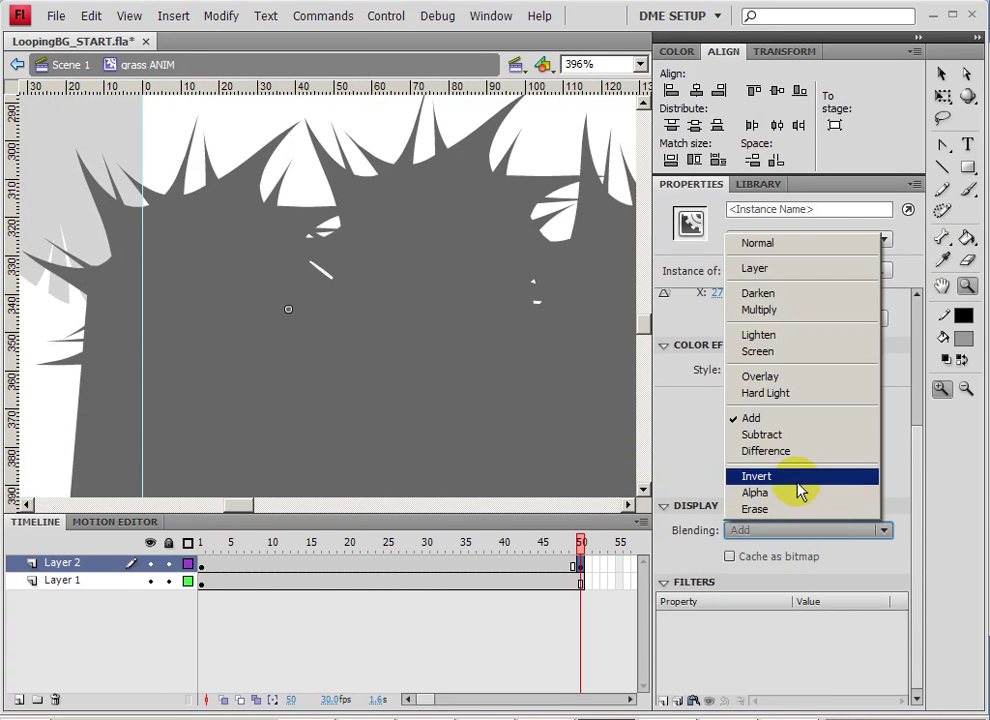
pyautogui.click(782, 434)
pyautogui.keyDown('alt'); pyautogui.click(373, 209); pyautogui.keyUp('alt')
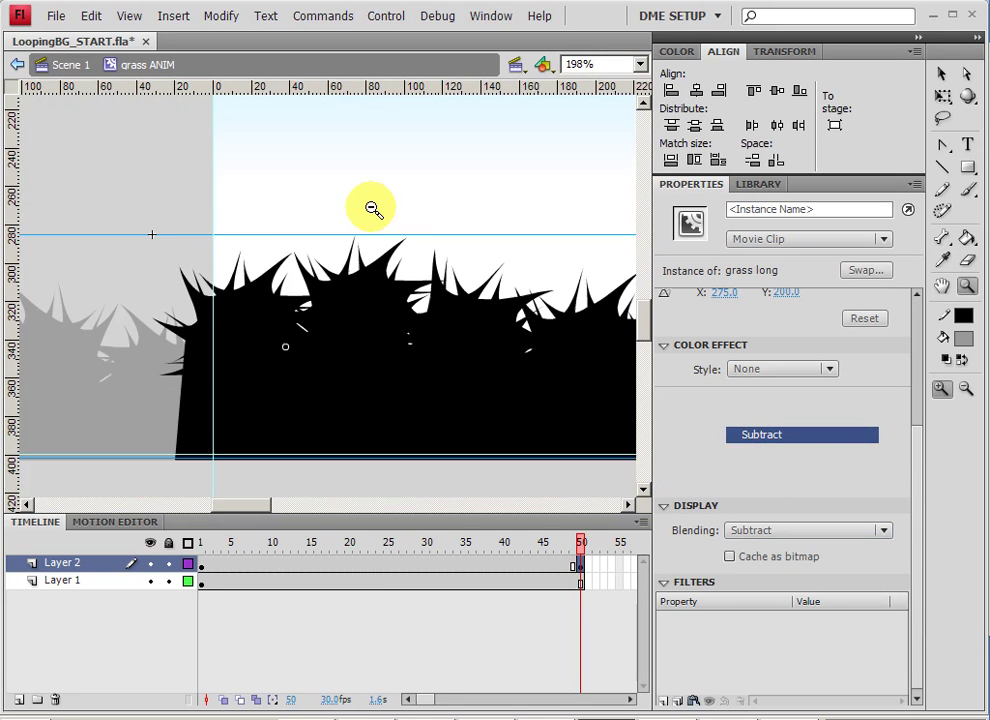
pyautogui.keyDown('alt'); pyautogui.click(424, 254); pyautogui.keyUp('alt')
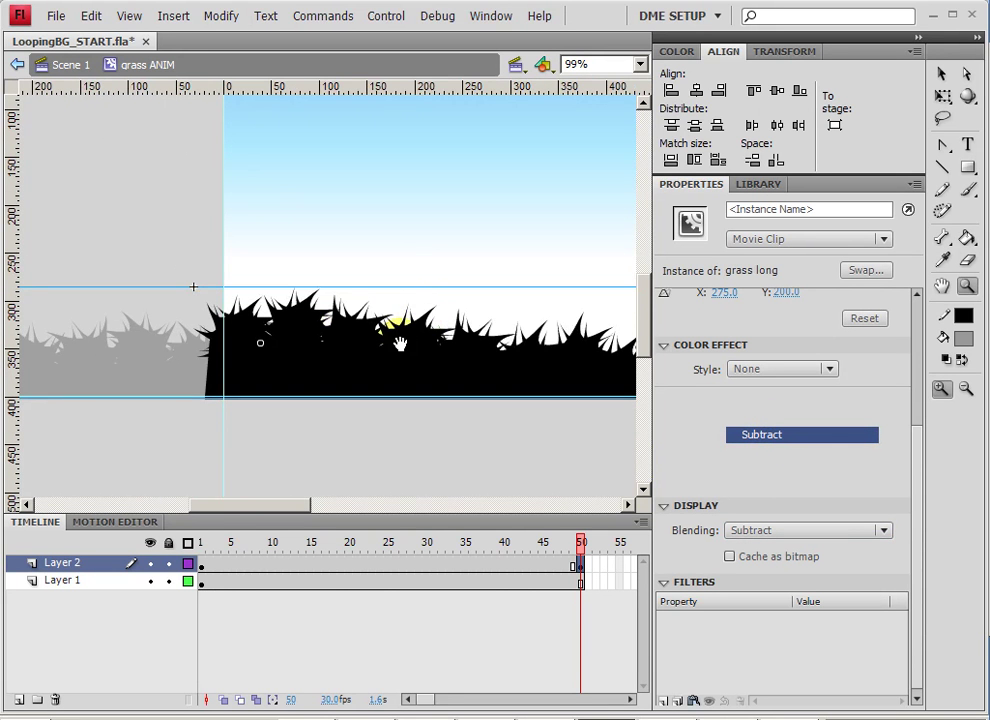
pyautogui.moveTo(399, 343); pyautogui.dragTo(283, 354)
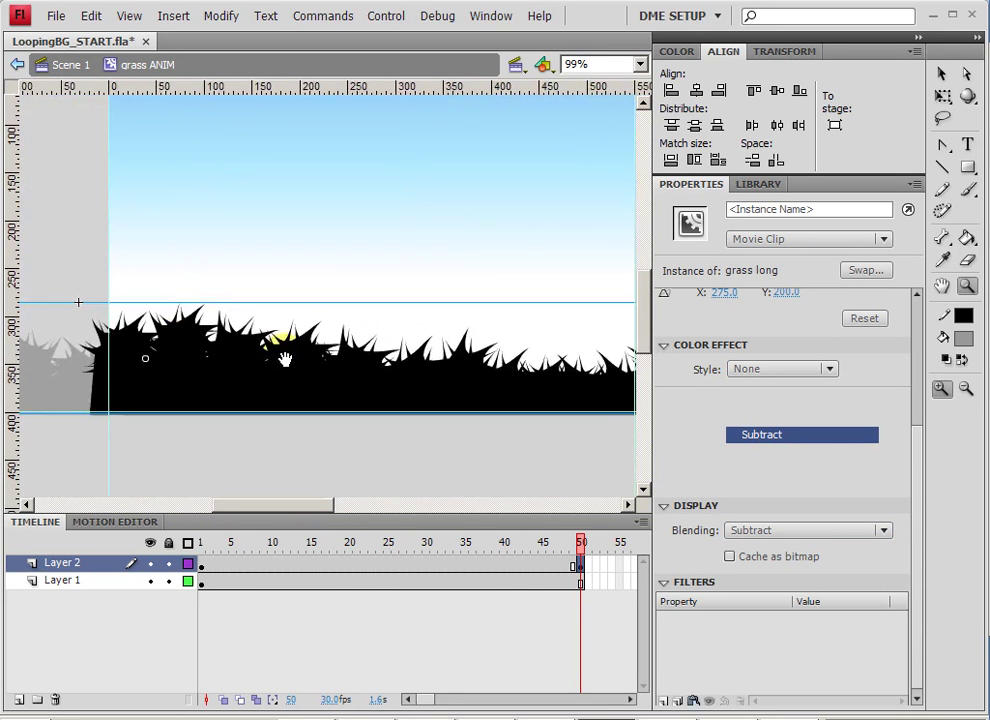
pyautogui.click(770, 531)
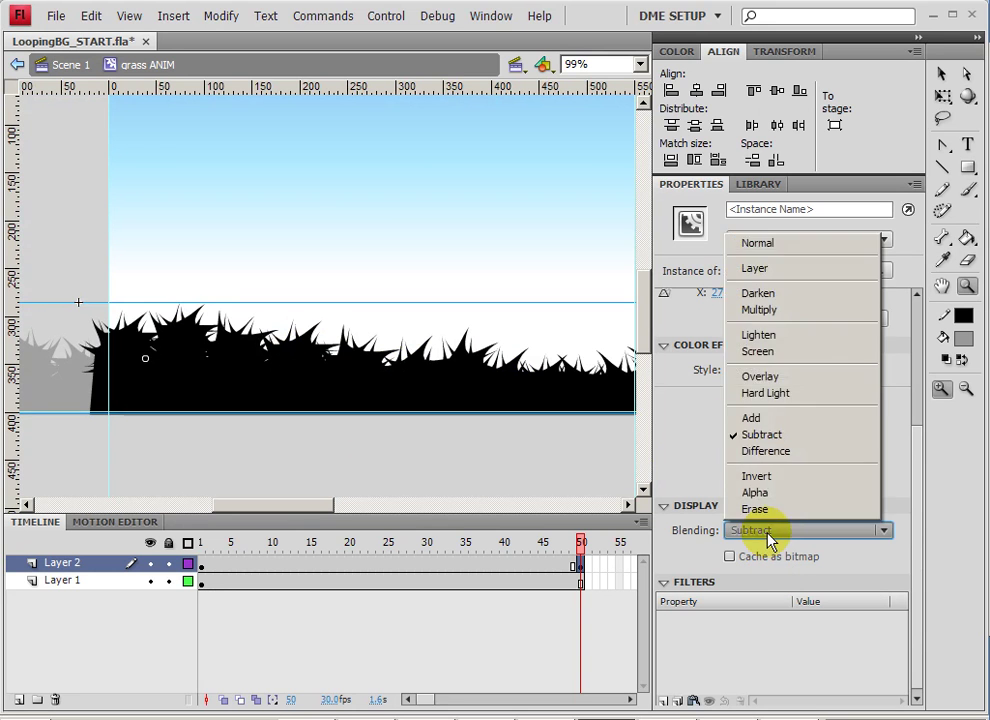
pyautogui.click(696, 243)
pyautogui.click(337, 405)
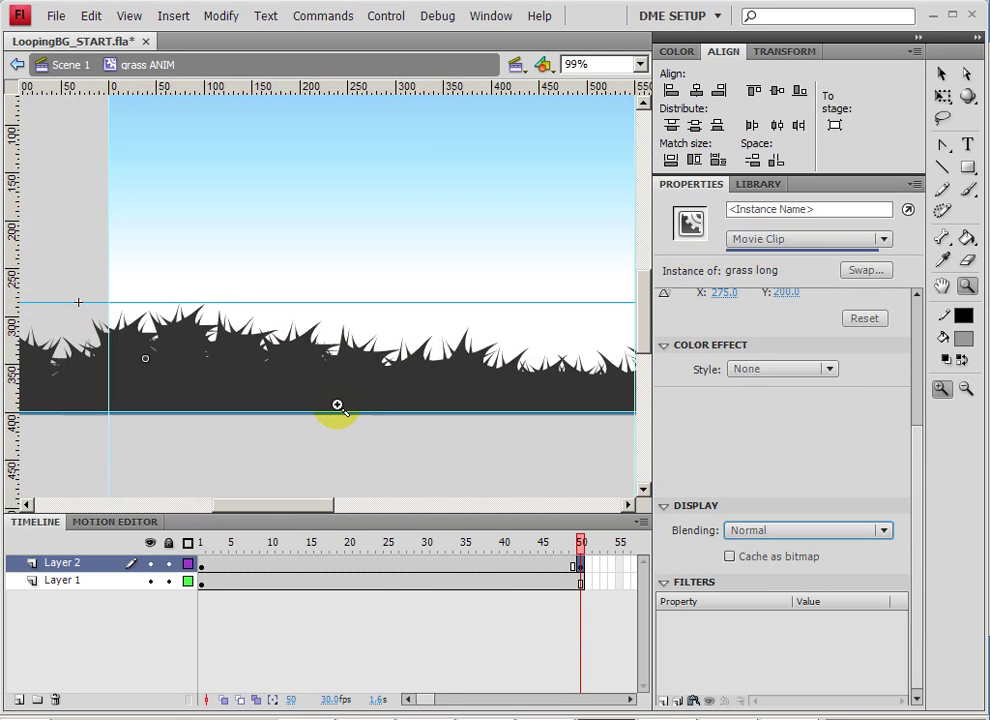
pyautogui.keyDown('alt'); pyautogui.click(337, 405); pyautogui.keyUp('alt')
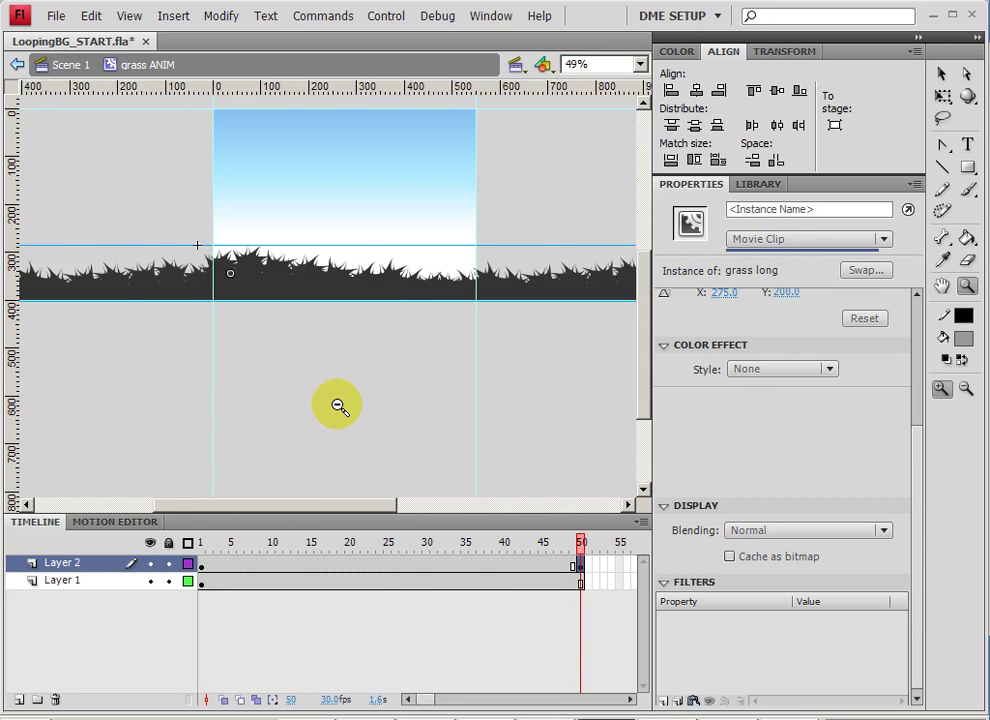
# - Turn Layer 1 into a guide layer, then lock and hide it
pyautogui.moveTo(420, 338); pyautogui.dragTo(373, 366)
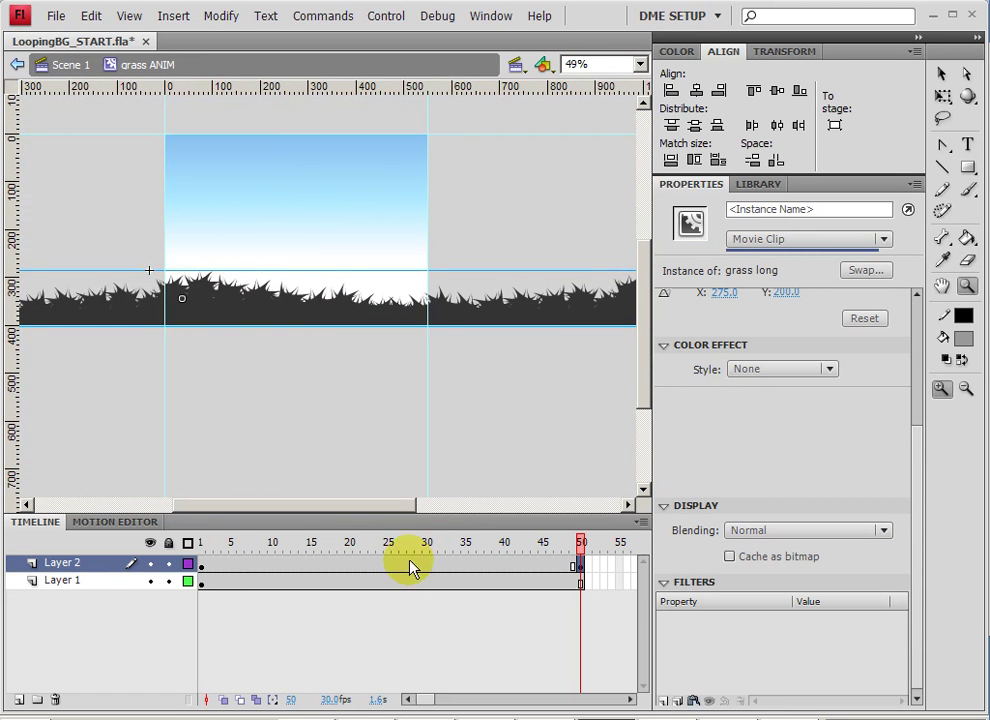
pyautogui.click(63, 582)
pyautogui.rightClick(60, 583)
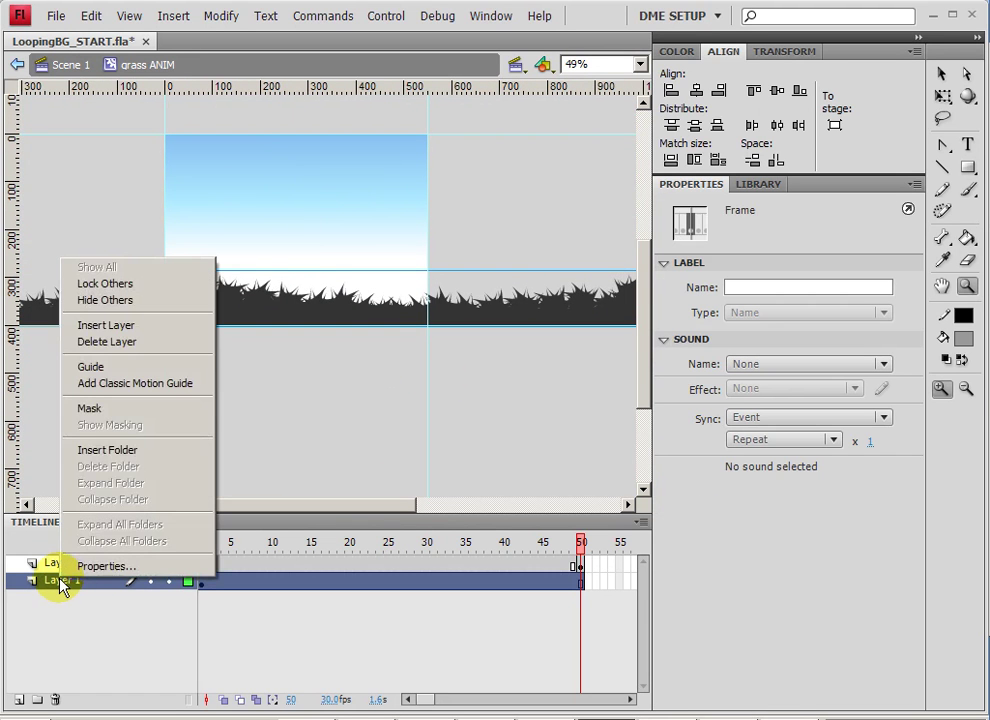
pyautogui.click(117, 370)
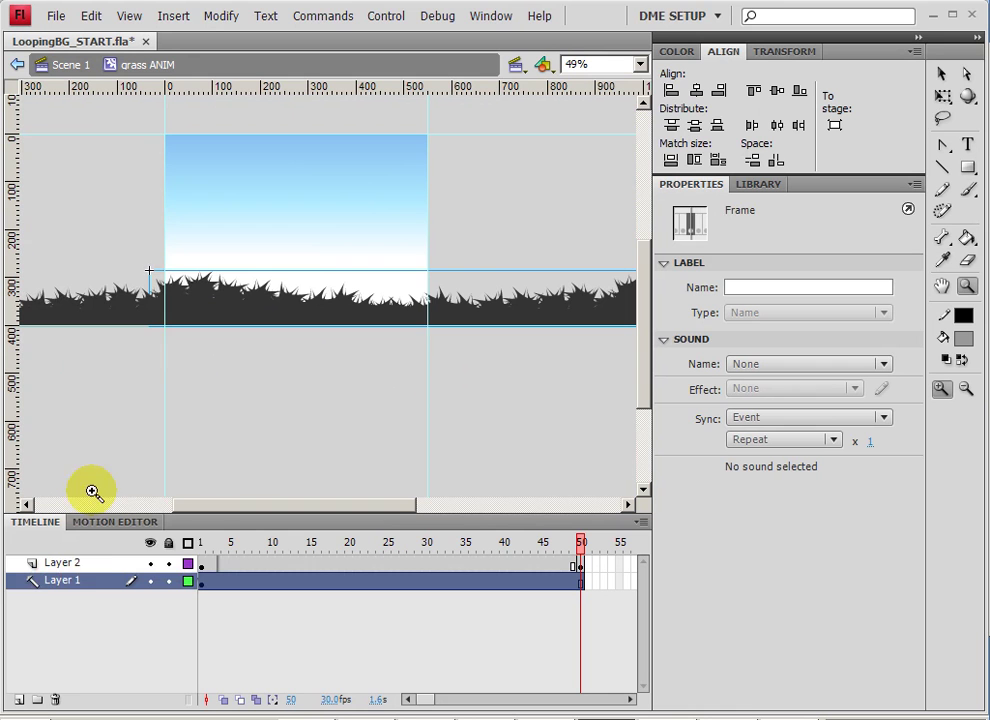
pyautogui.click(168, 581)
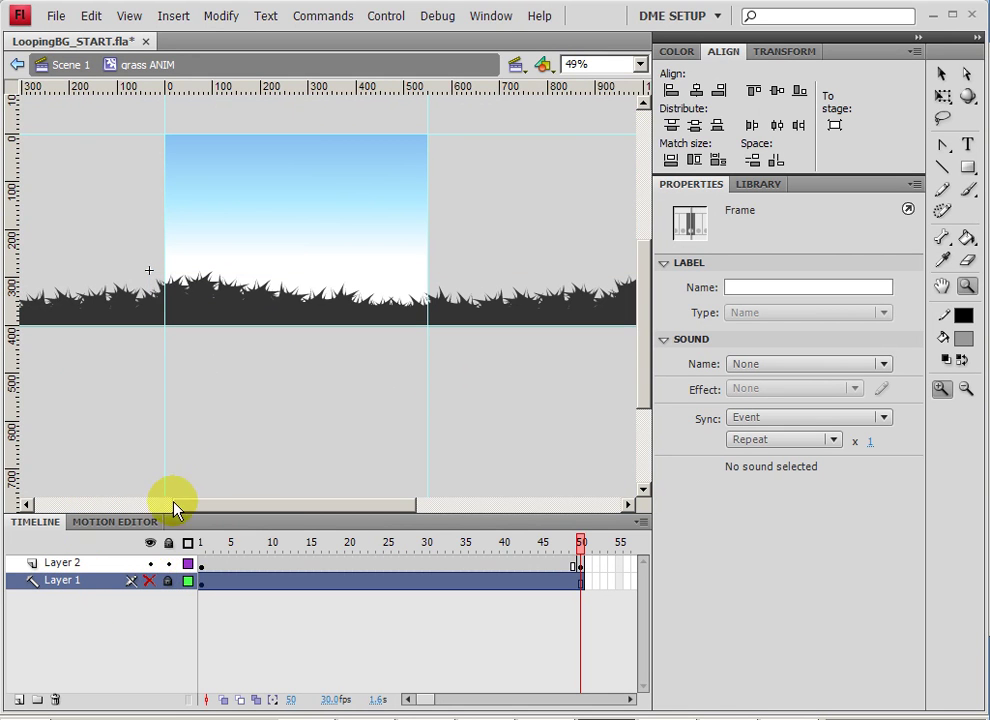
pyautogui.click(150, 581)
# - Add a classic tween across Layer 2's frames 1–50 and test the movie with Ctrl+Enter
pyautogui.moveTo(490, 349); pyautogui.dragTo(665, 370)
pyautogui.rightClick(466, 568)
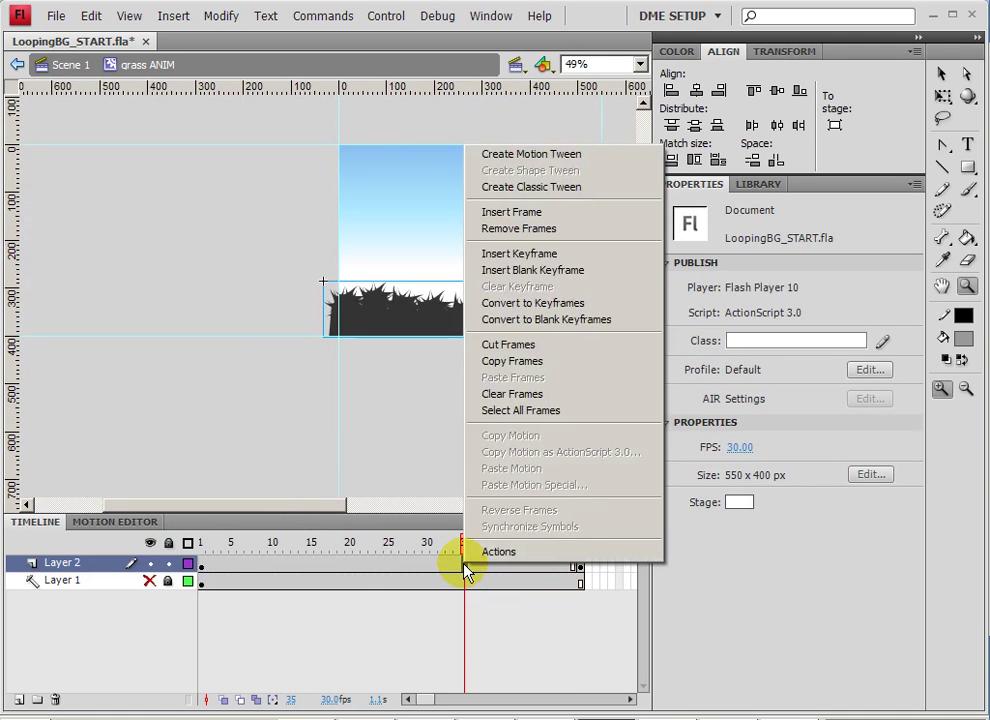
pyautogui.click(513, 187)
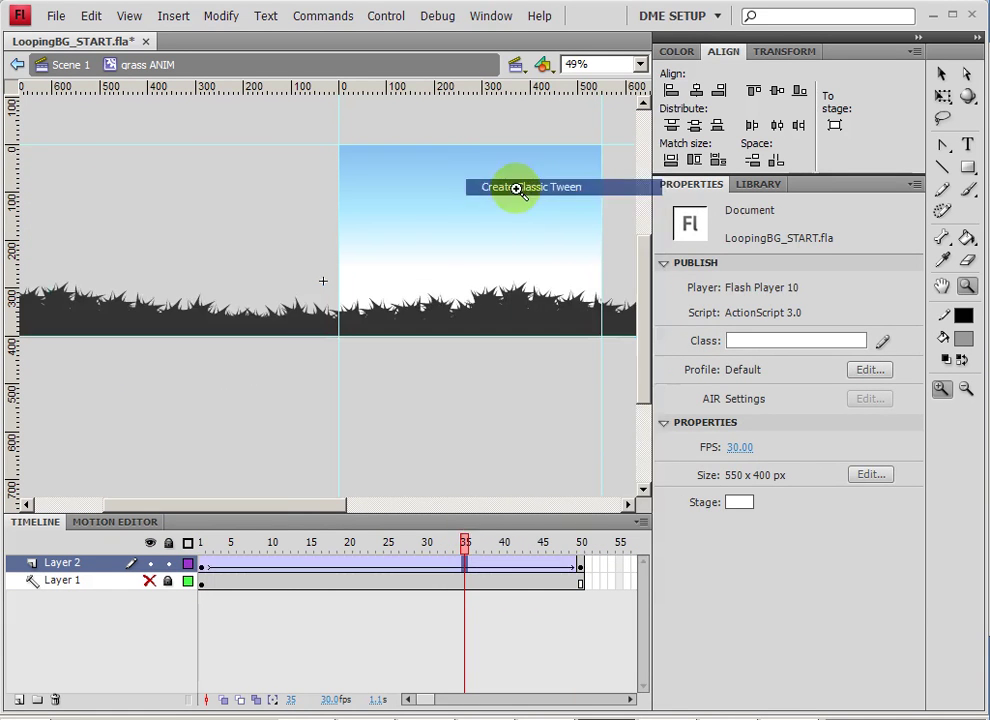
pyautogui.moveTo(316, 546); pyautogui.dragTo(623, 564)
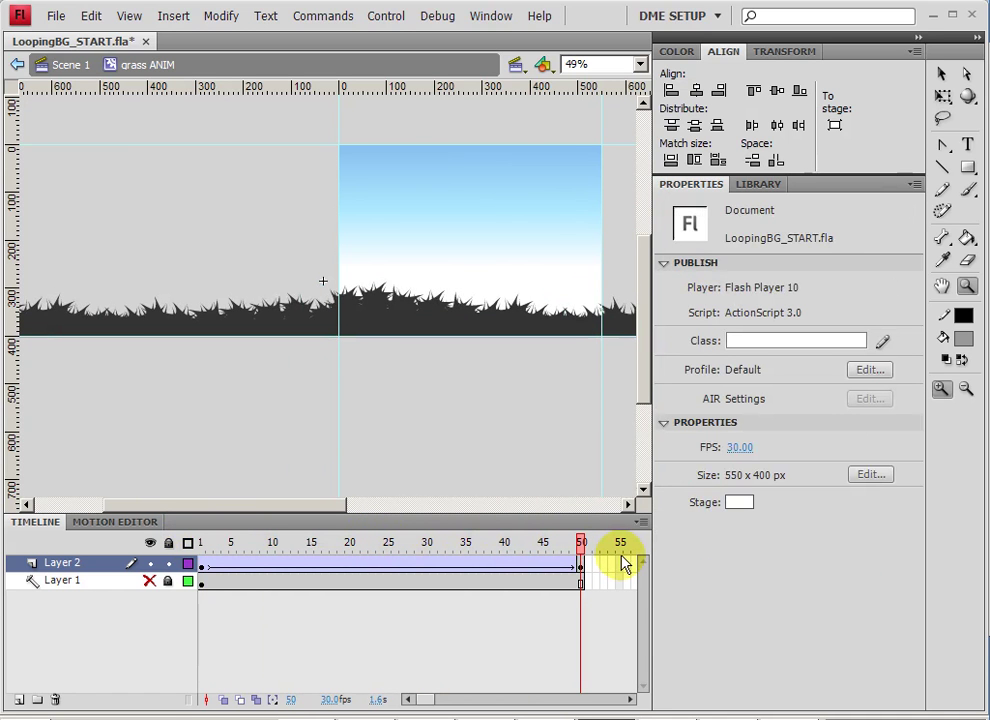
pyautogui.hotkey('ctrl', 'Return')
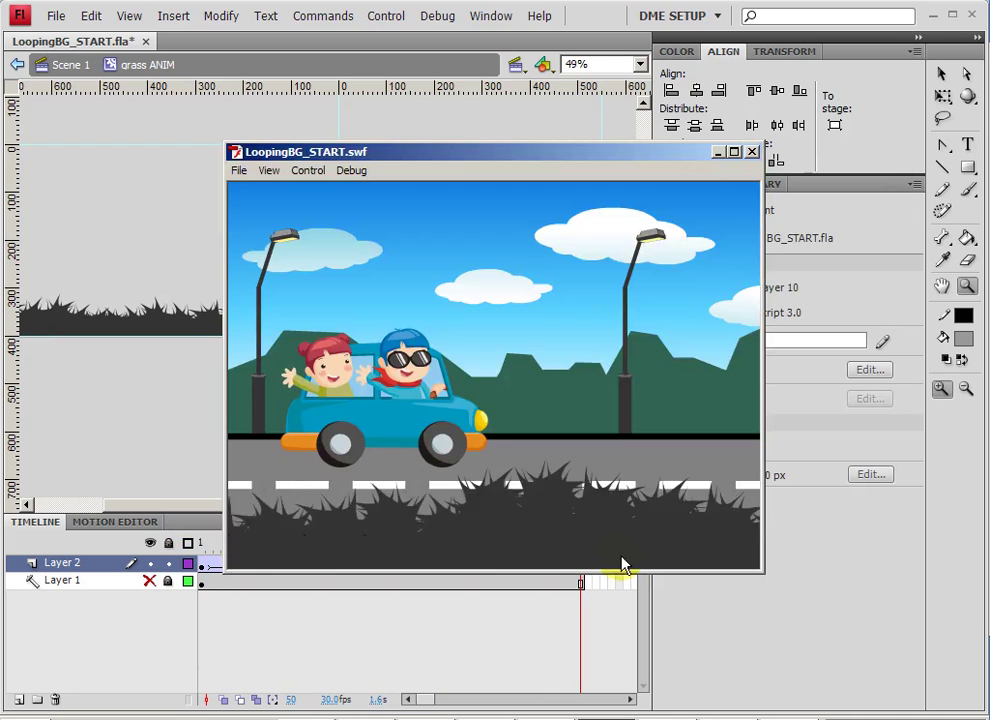
# - Close the SWF preview, select frame 50 on Layer 2, and open the Actions panel
pyautogui.click(751, 151)
pyautogui.click(201, 565)
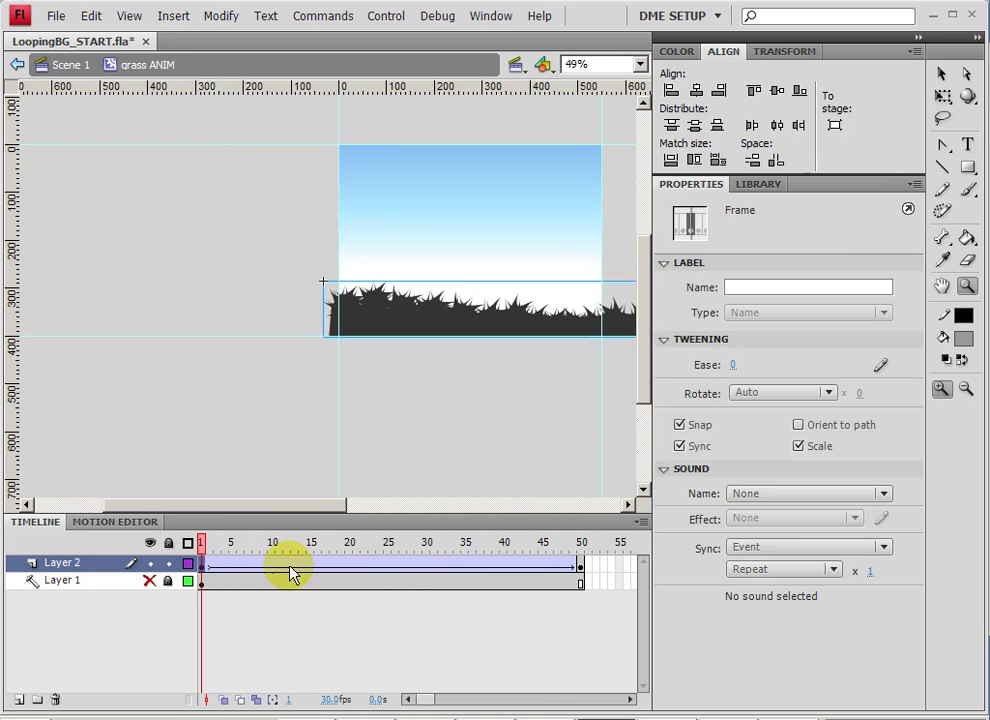
pyautogui.click(582, 566)
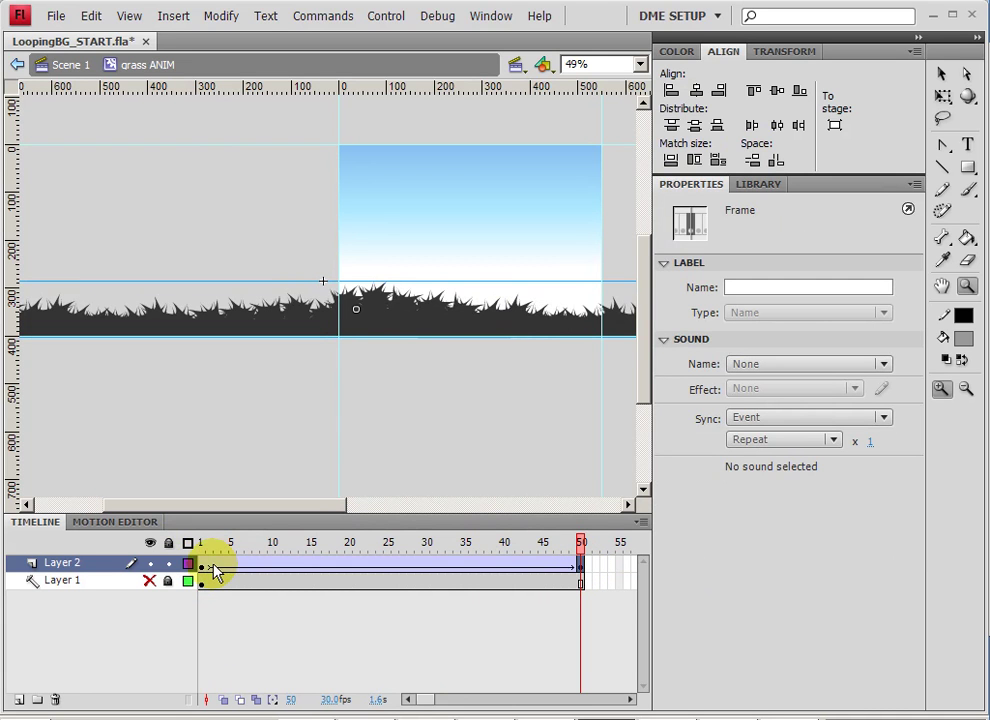
pyautogui.click(581, 570)
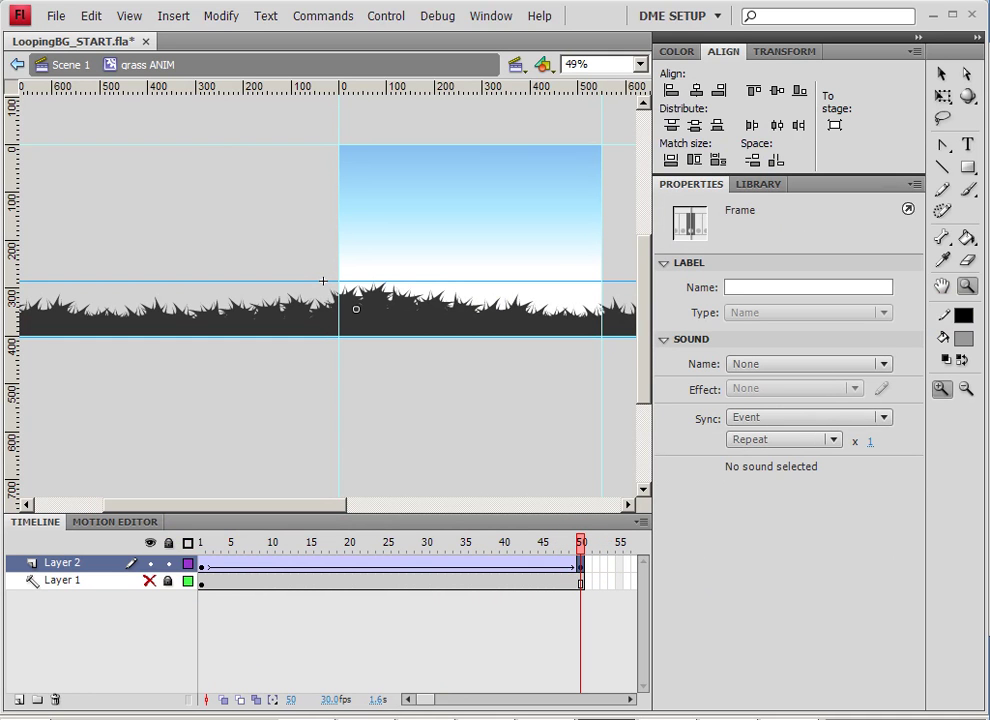
pyautogui.click(641, 193)
# - Give Layer 2's frame 50 the script gotoAndPlay(1); so the grass animation loops
pyautogui.click(672, 213)
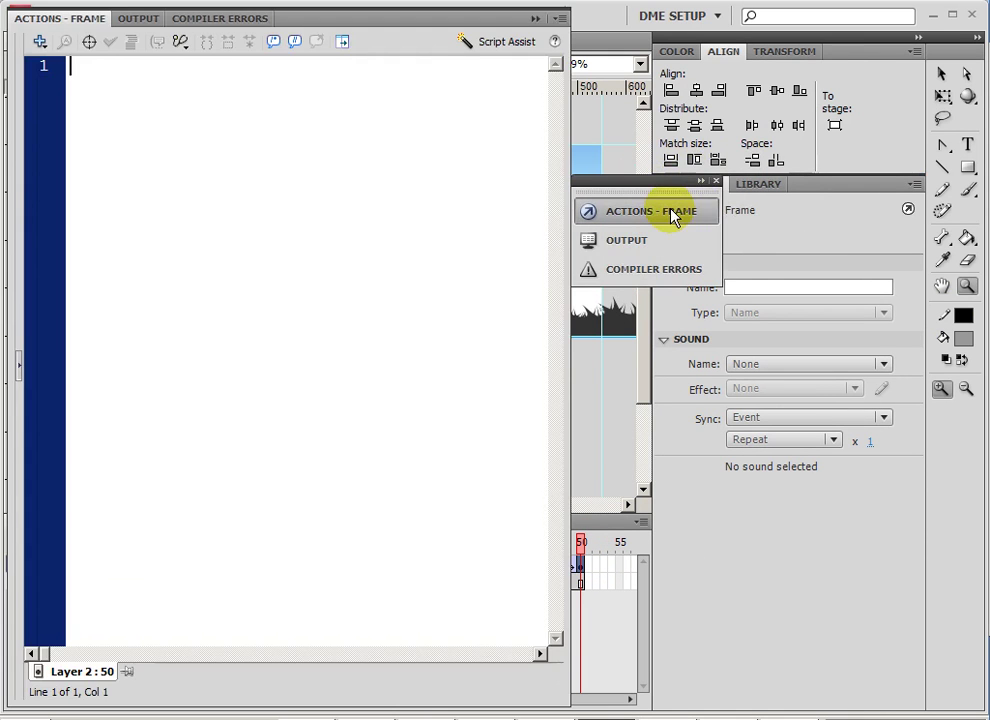
pyautogui.write('gotoAndPlay(1);')
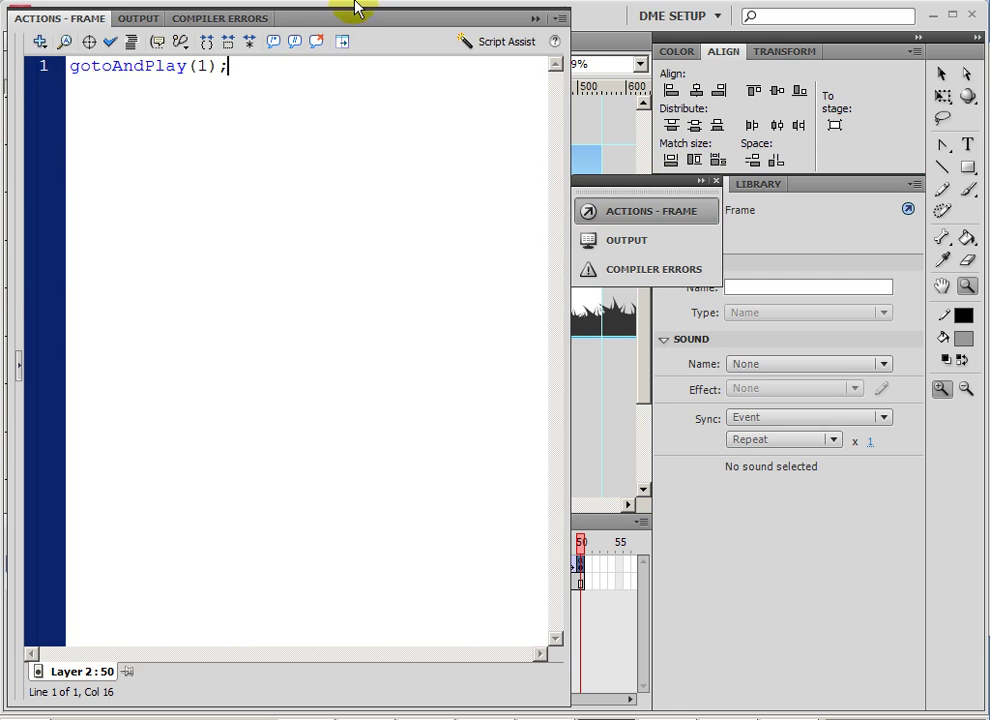
pyautogui.click(589, 215)
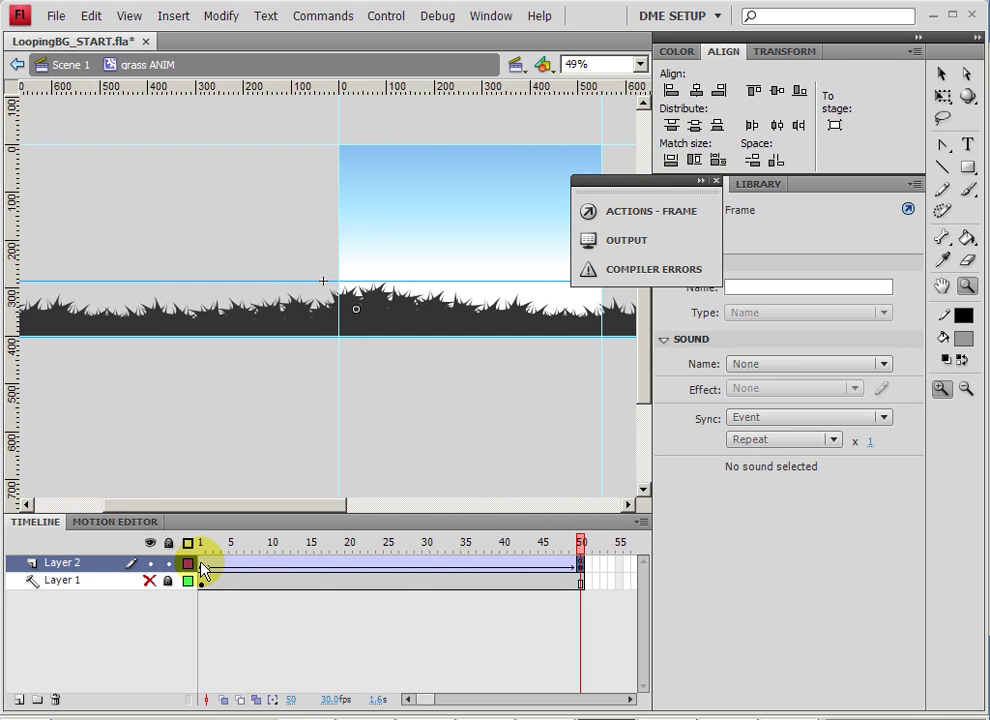
# - Scrub Layer 2 to frame 50, test the looping grass movie, then close the LoopingBG_START.swf preview
pyautogui.moveTo(203, 570); pyautogui.dragTo(573, 566)
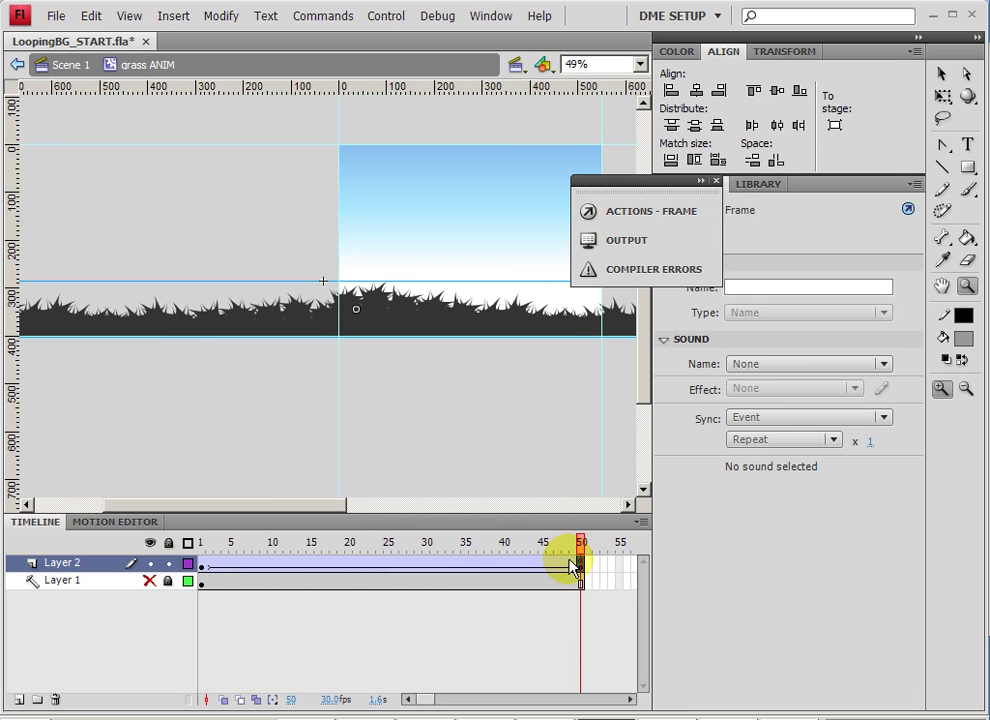
pyautogui.hotkey('ctrl', 'Return')
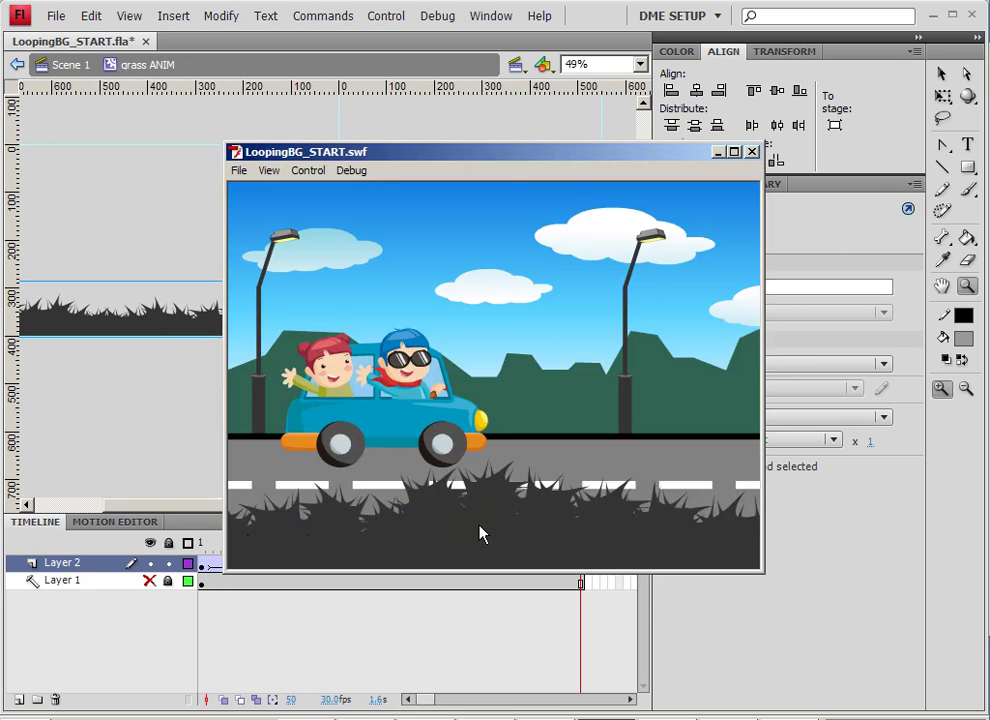
pyautogui.click(752, 153)
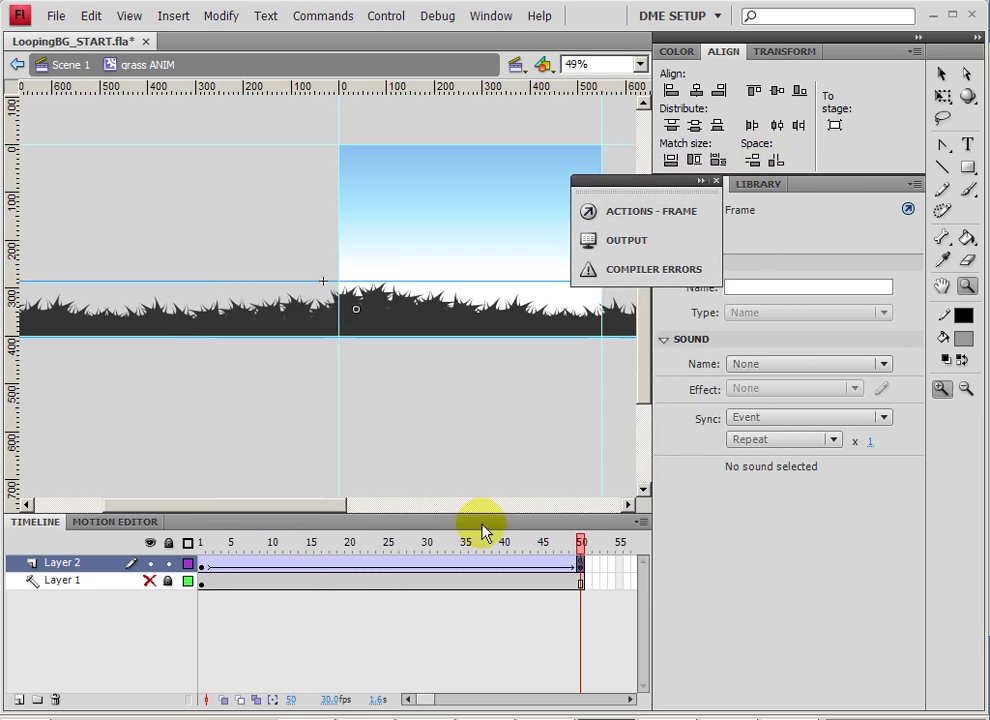
# - Hide Layer 1 and extend both grass ANIM layers to about frame 89, then scrub the grass motion
pyautogui.click(333, 543)
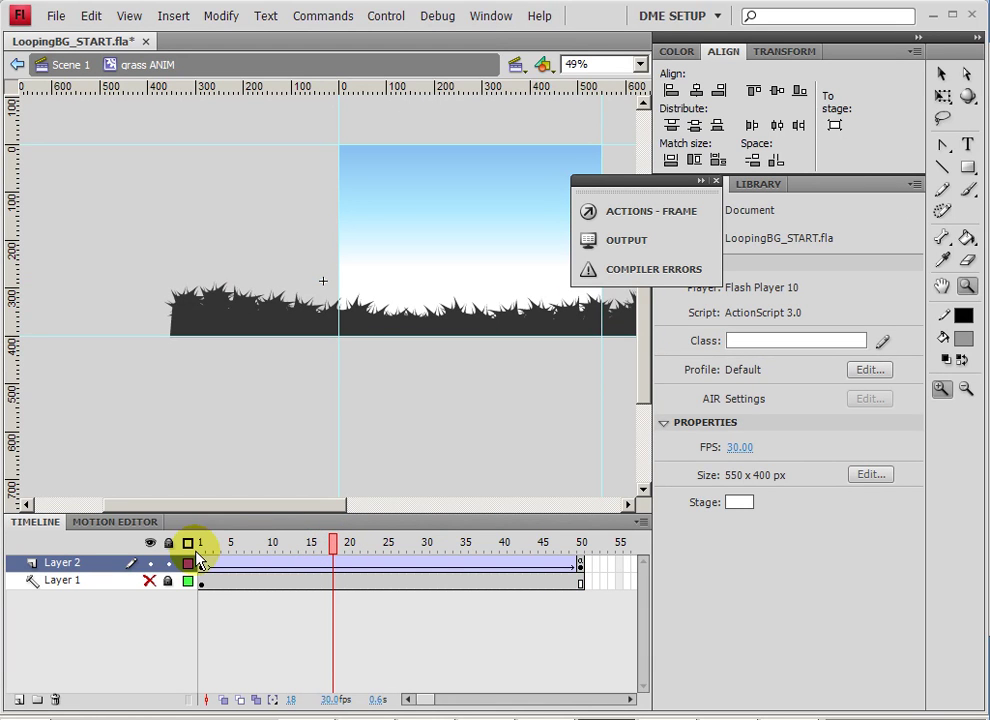
pyautogui.click(149, 580)
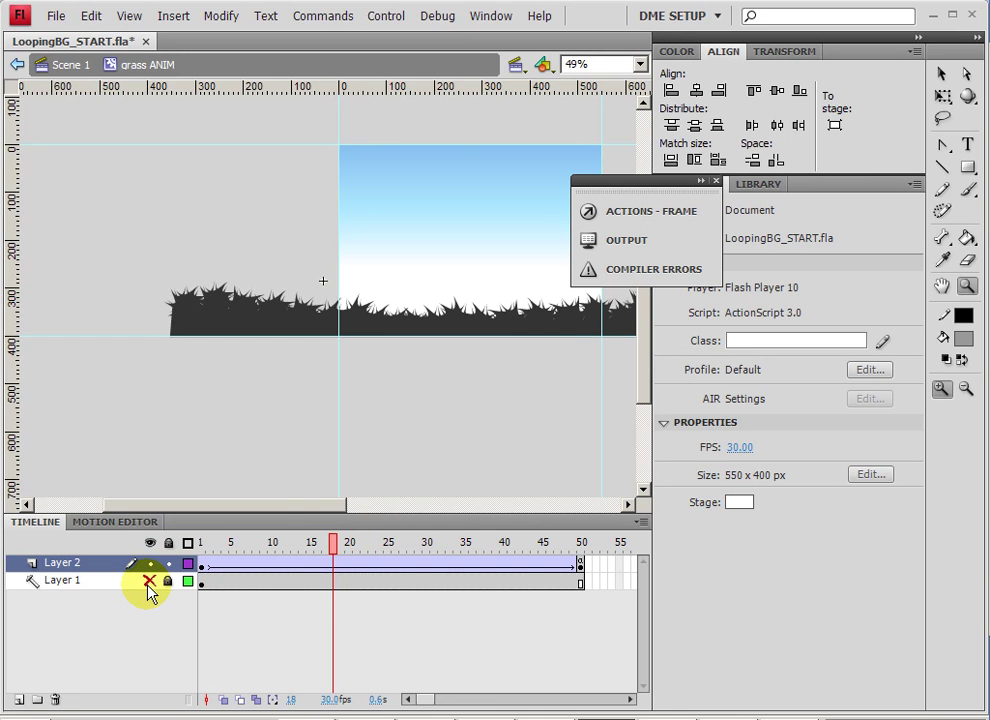
pyautogui.press('F5')
pyautogui.press('F5')
pyautogui.press('F5')
pyautogui.press('F5')
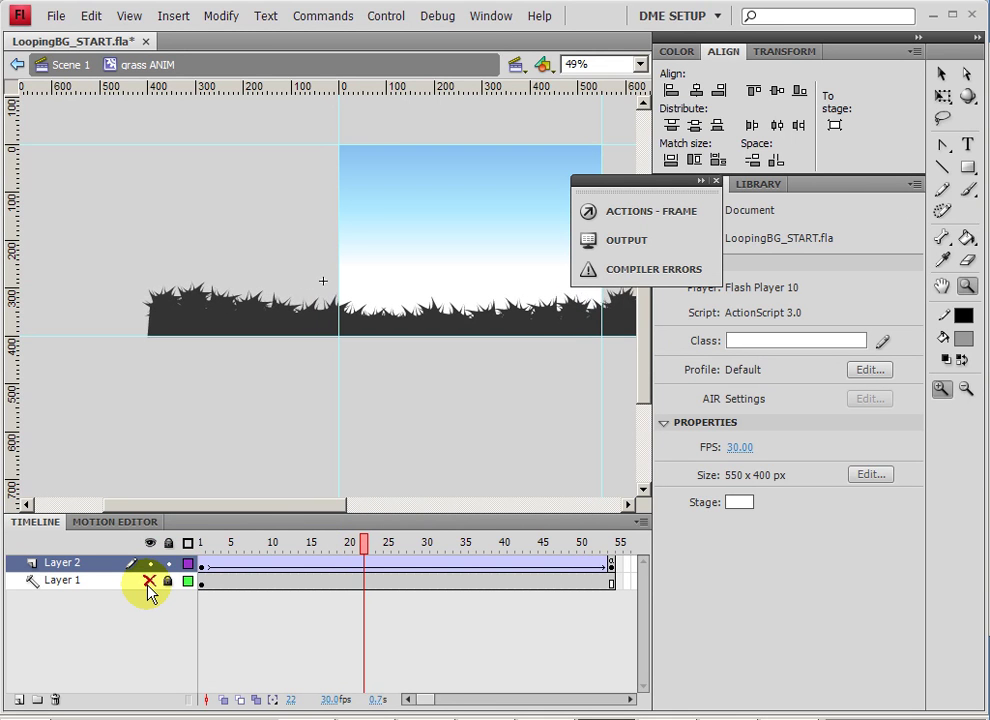
pyautogui.moveTo(256, 572); pyautogui.dragTo(522, 586)
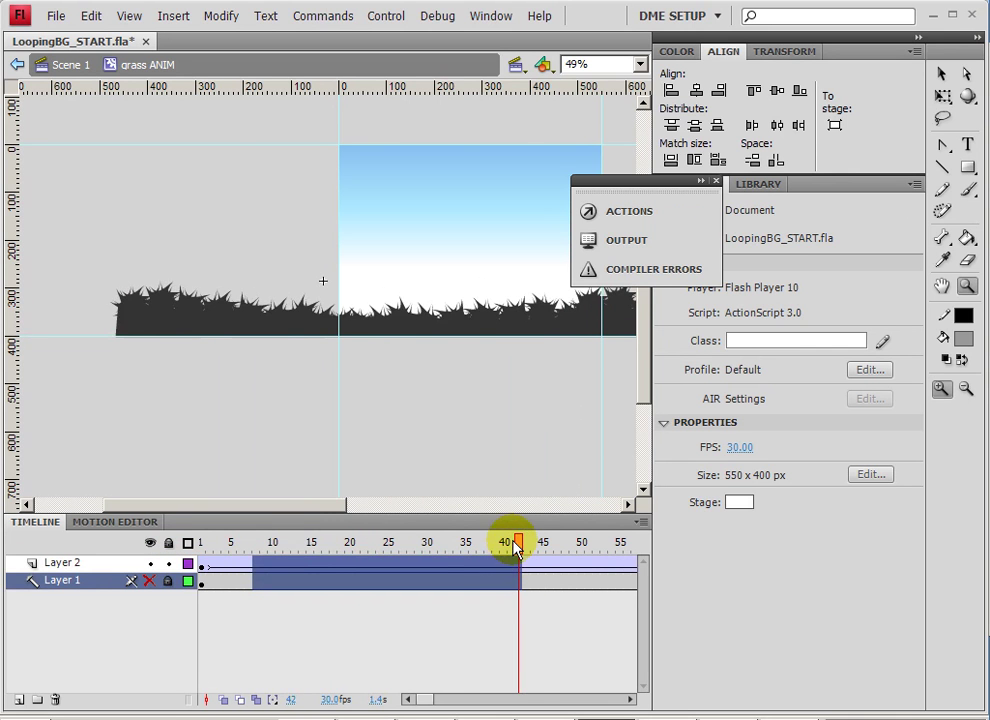
pyautogui.click(544, 542)
pyautogui.moveTo(547, 548); pyautogui.dragTo(97, 582)
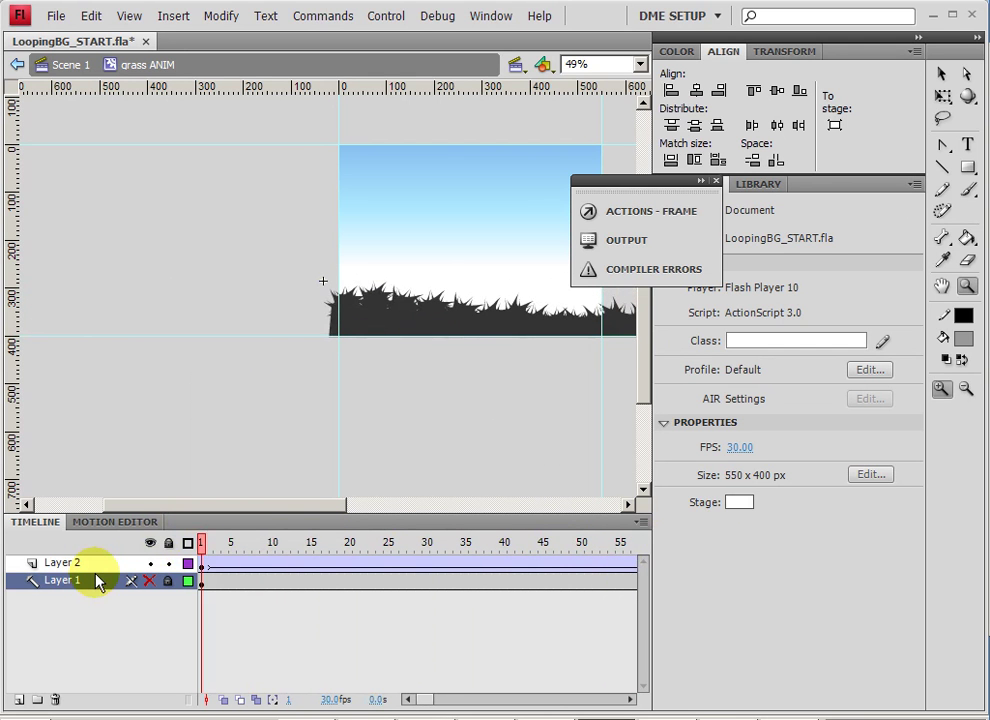
pyautogui.hotkey('ctrl', 'Return')
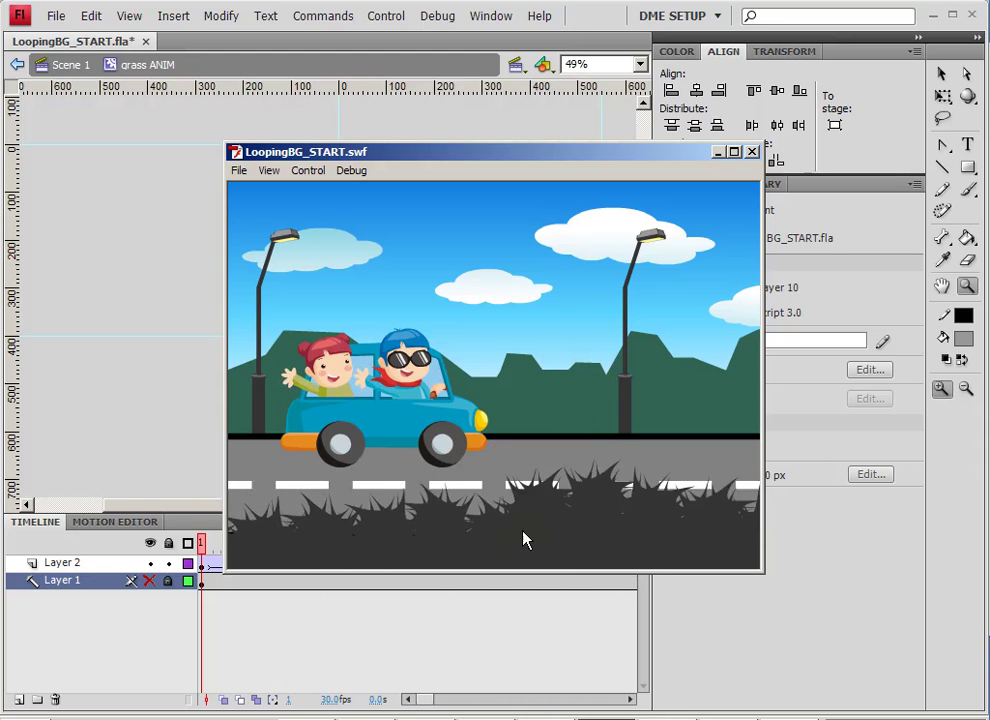
pyautogui.click(751, 152)
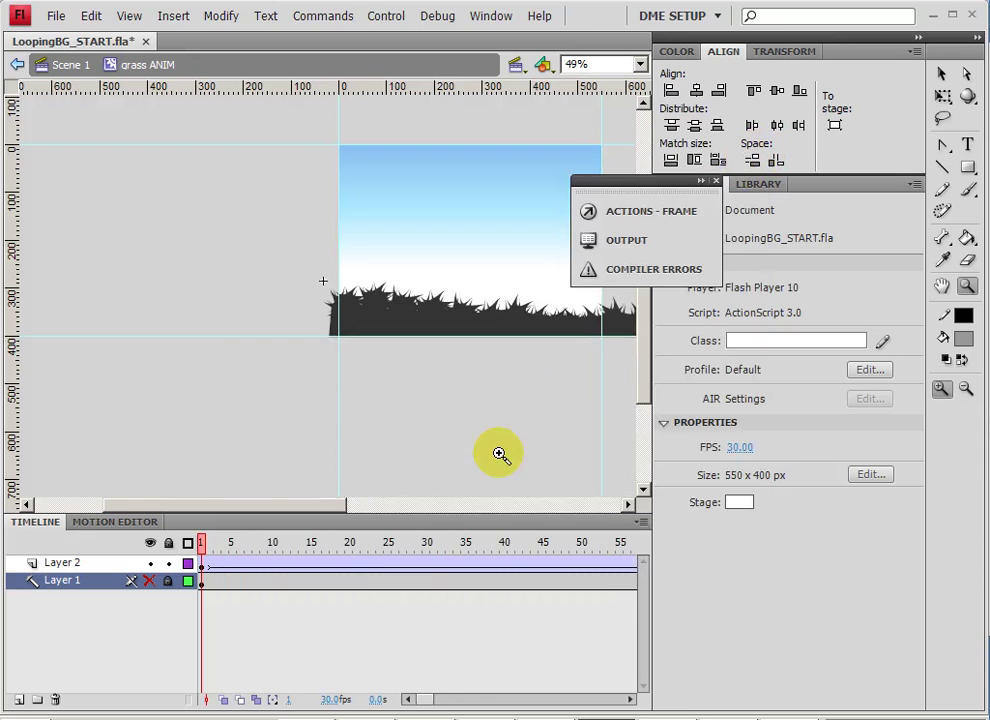
pyautogui.moveTo(491, 546); pyautogui.dragTo(190, 572)
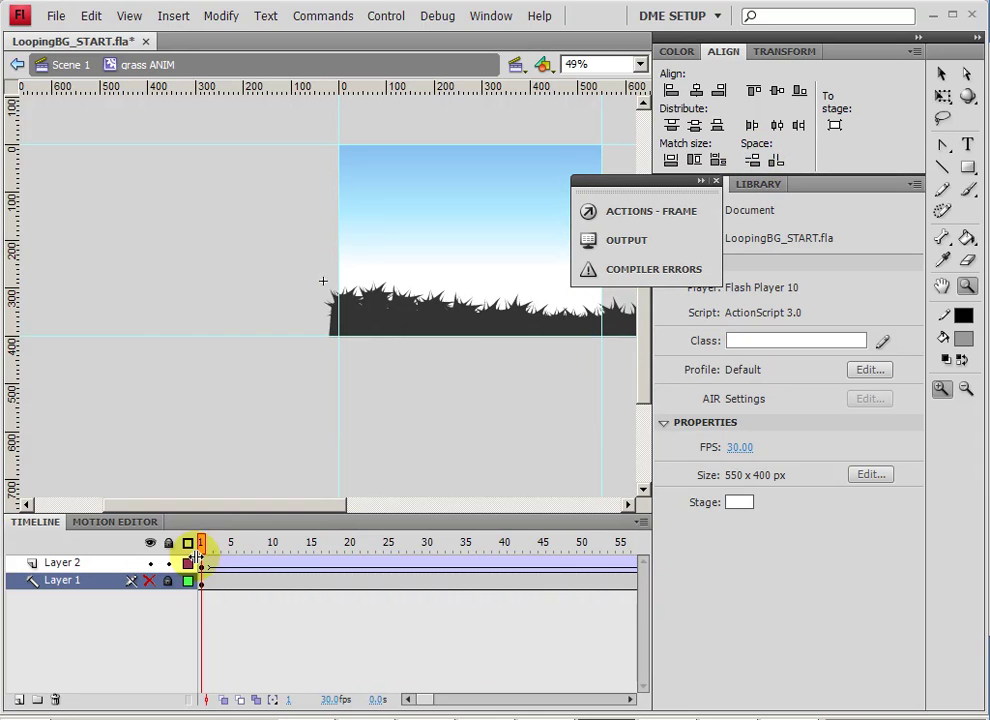
# - Return to Scene 1, hide the grass layer and show the road layer over the sky
pyautogui.click(68, 64)
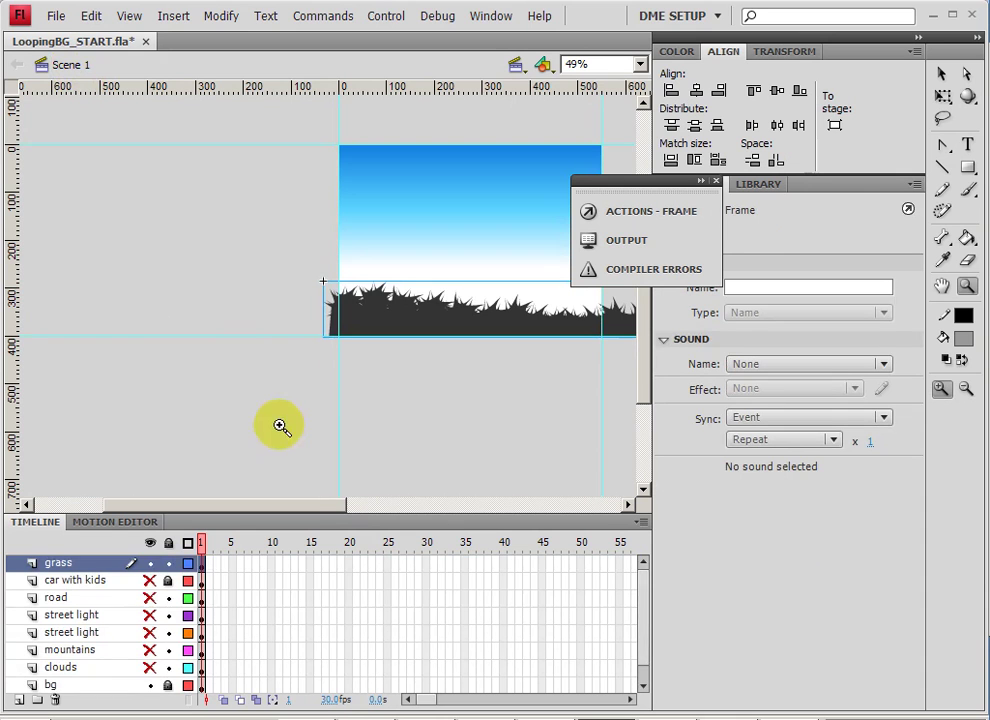
pyautogui.click(149, 564)
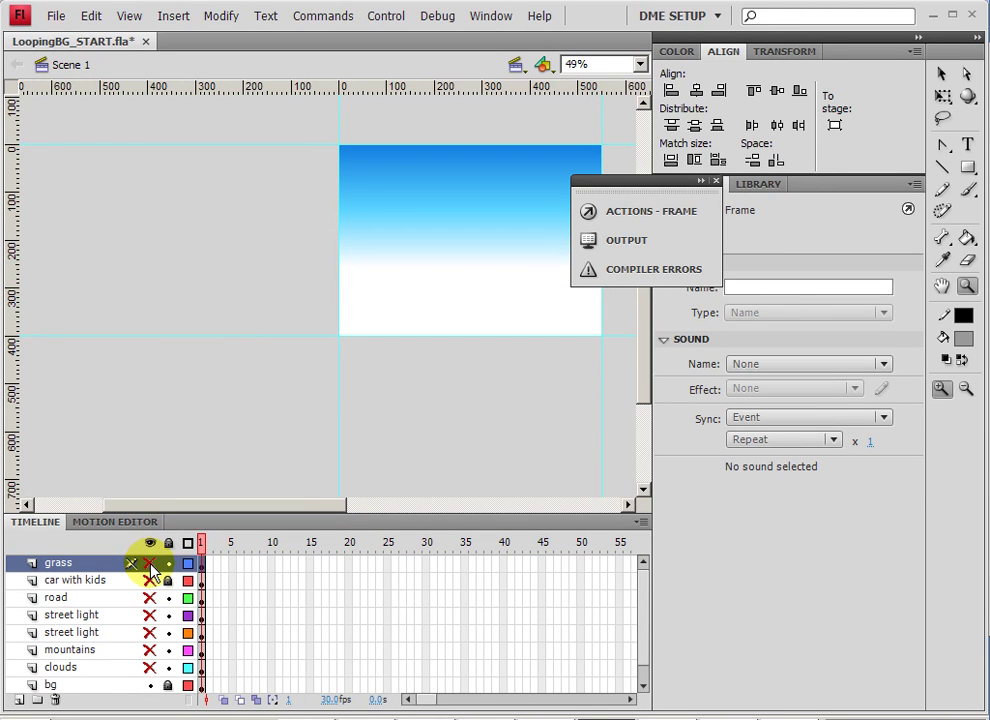
pyautogui.click(149, 597)
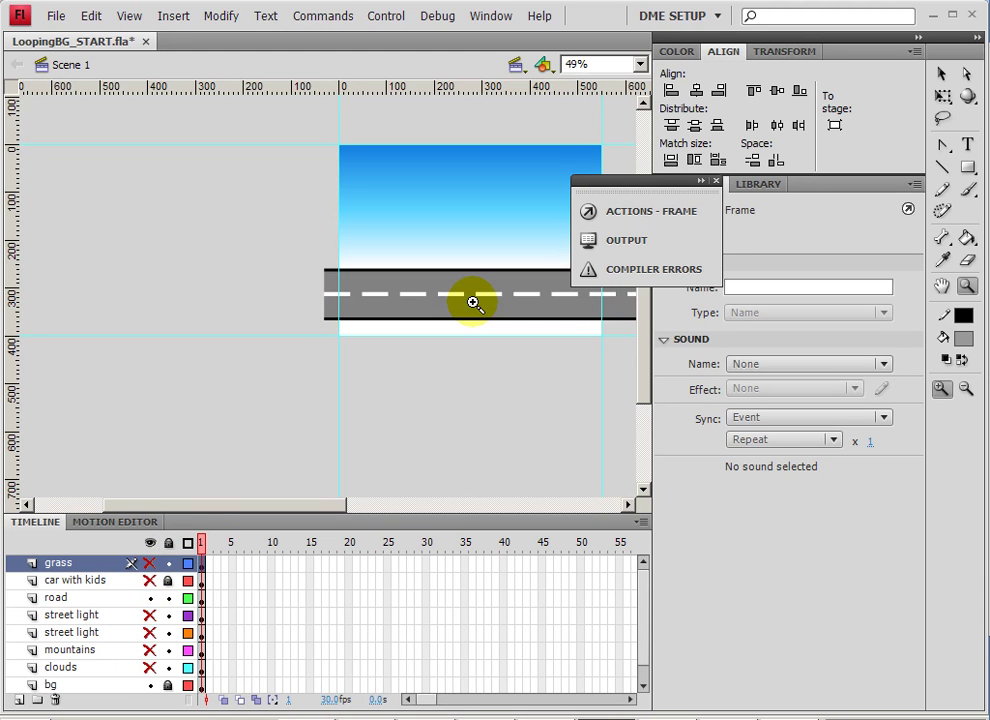
# - Show all scene layers again and zoom in on the stage
pyautogui.keyDown('alt'); pyautogui.click(152, 684); pyautogui.keyUp('alt')
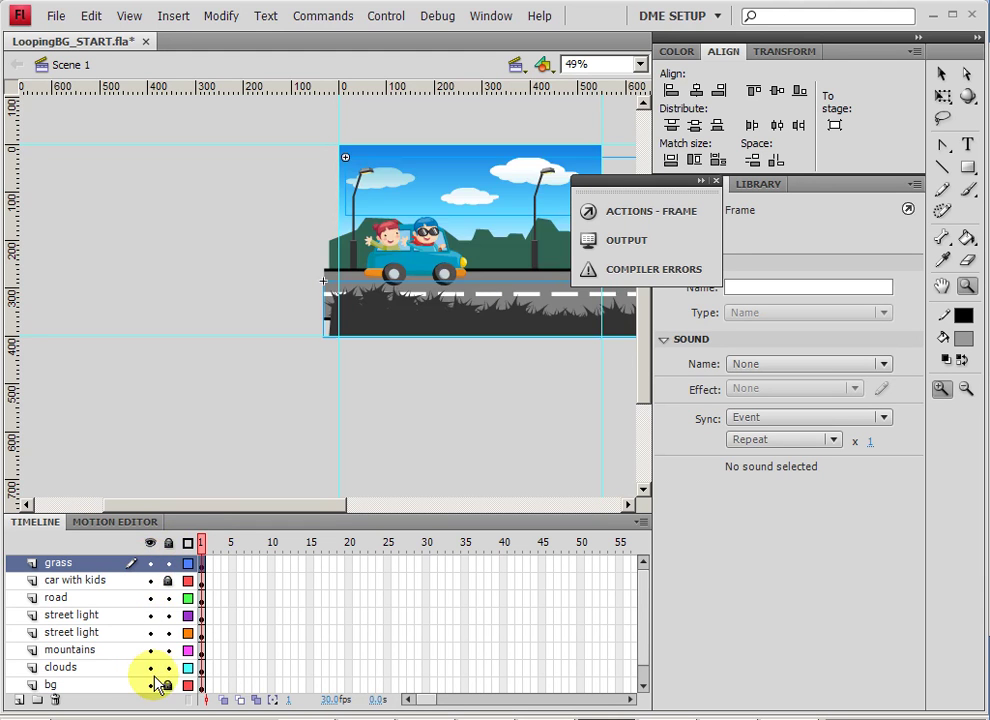
pyautogui.click(345, 212)
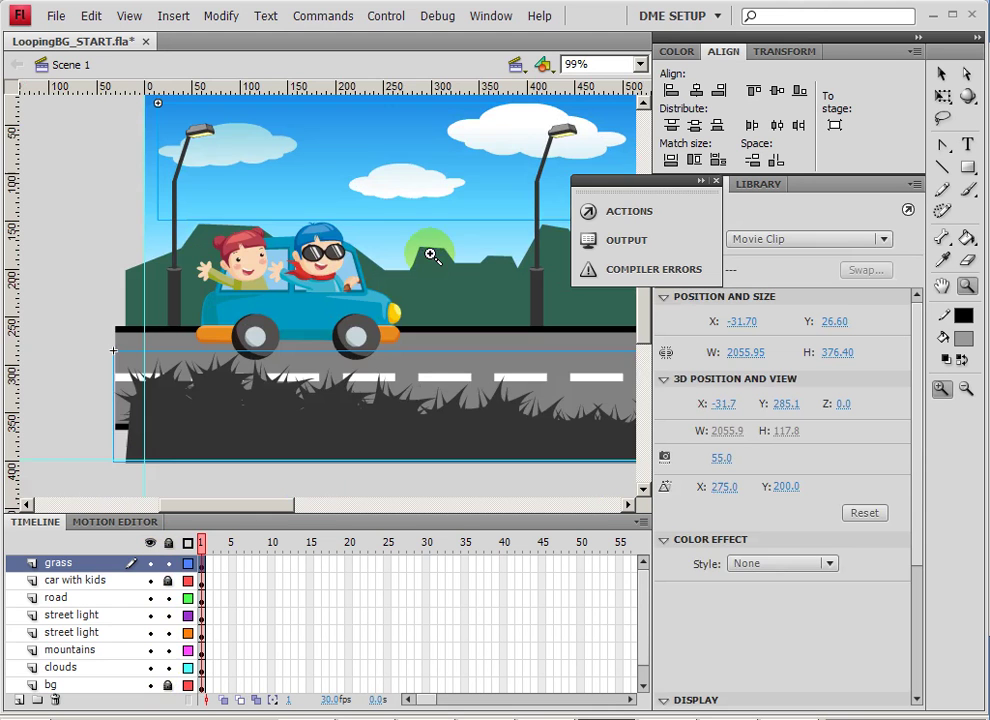
pyautogui.click(944, 75)
pyautogui.click(328, 316)
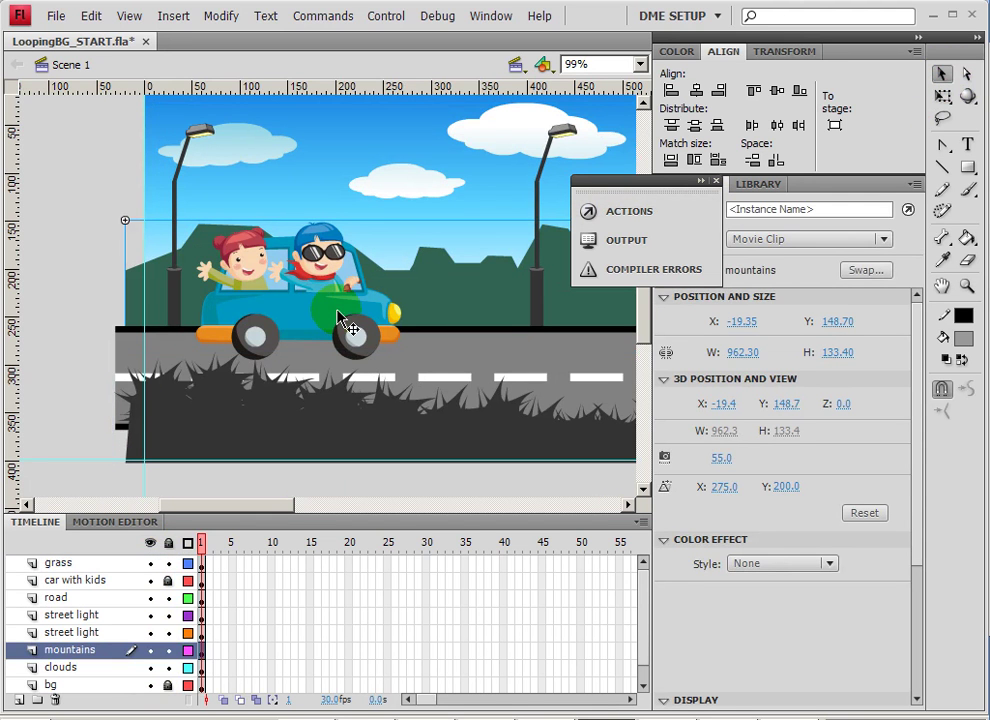
# - Move the car with kids clip partly off the stage's left edge to X -146.05
pyautogui.click(200, 581)
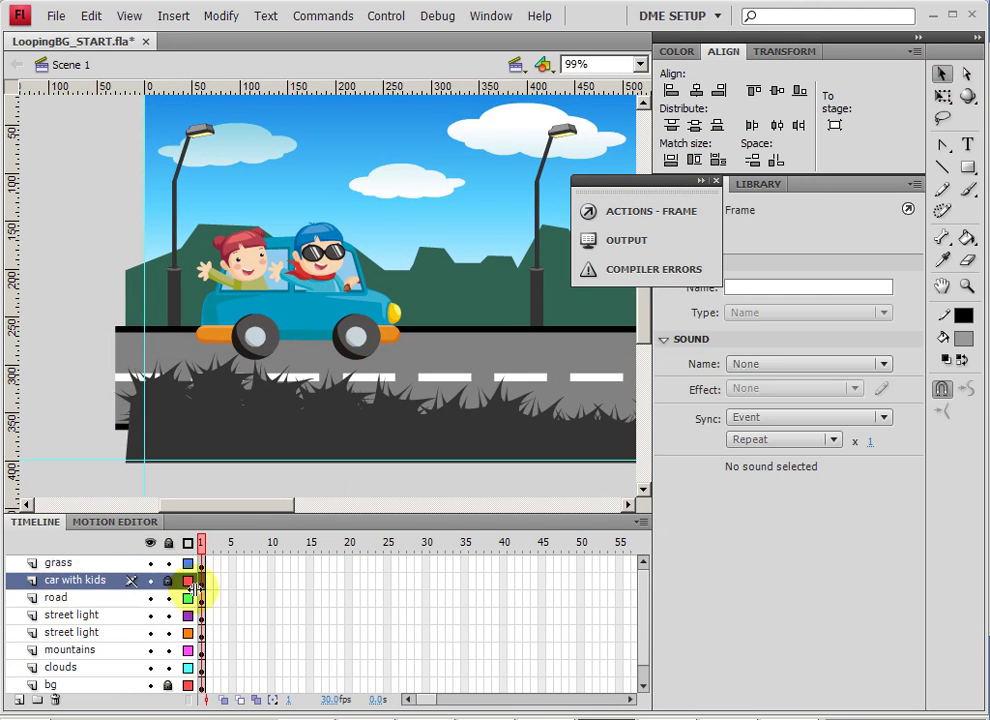
pyautogui.click(324, 320)
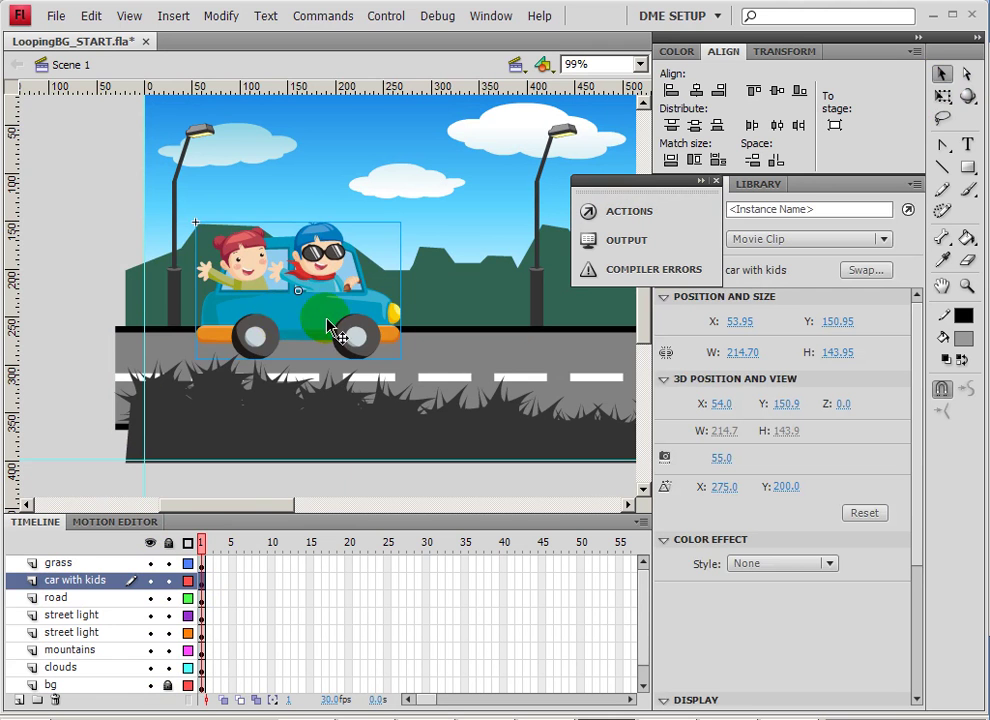
pyautogui.moveTo(328, 322); pyautogui.dragTo(120, 332)
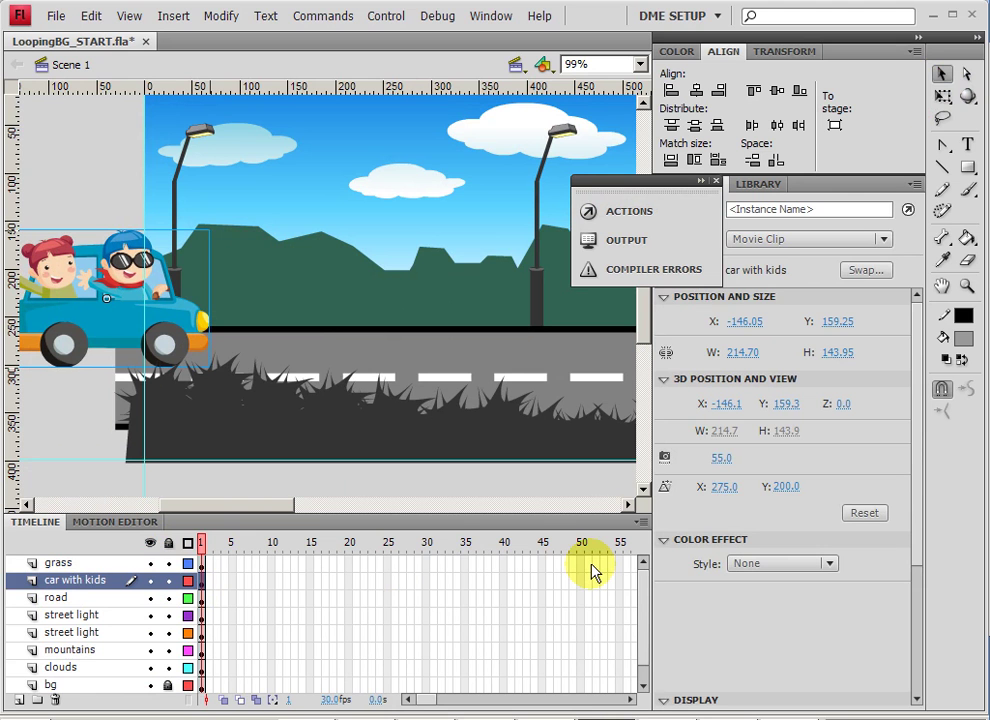
pyautogui.moveTo(586, 575); pyautogui.dragTo(585, 710)
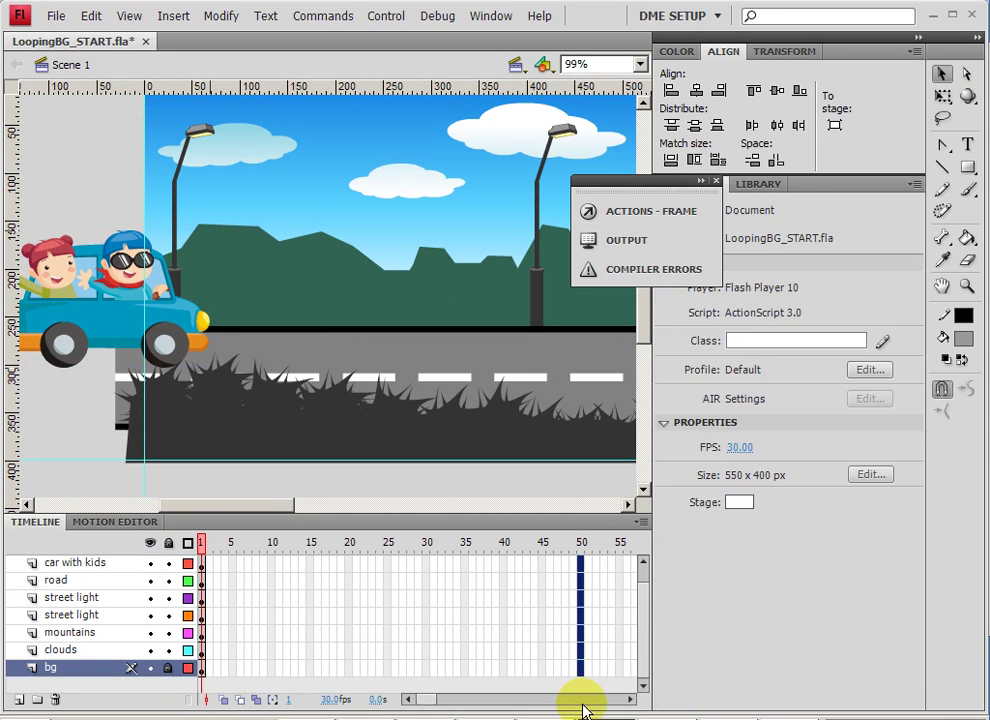
pyautogui.click(110, 300)
pyautogui.doubleClick(110, 300)
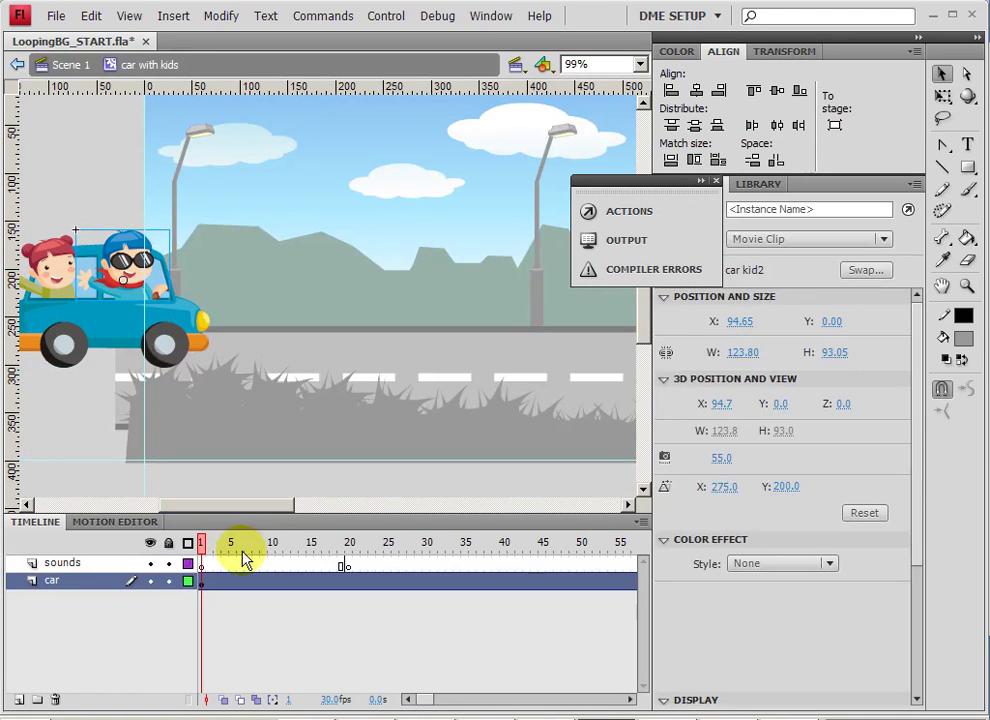
pyautogui.moveTo(238, 562); pyautogui.dragTo(296, 568)
pyautogui.click(52, 580)
pyautogui.click(62, 287)
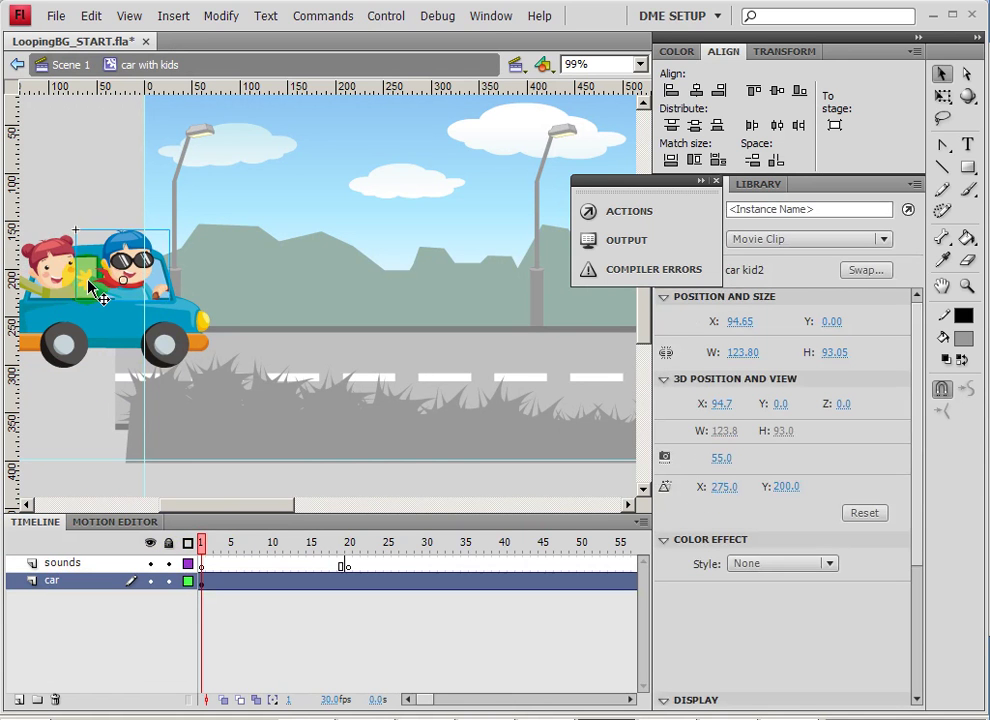
pyautogui.keyDown('shift'); pyautogui.click(66, 290); pyautogui.keyUp('shift')
pyautogui.keyDown('shift'); pyautogui.click(46, 251); pyautogui.keyUp('shift')
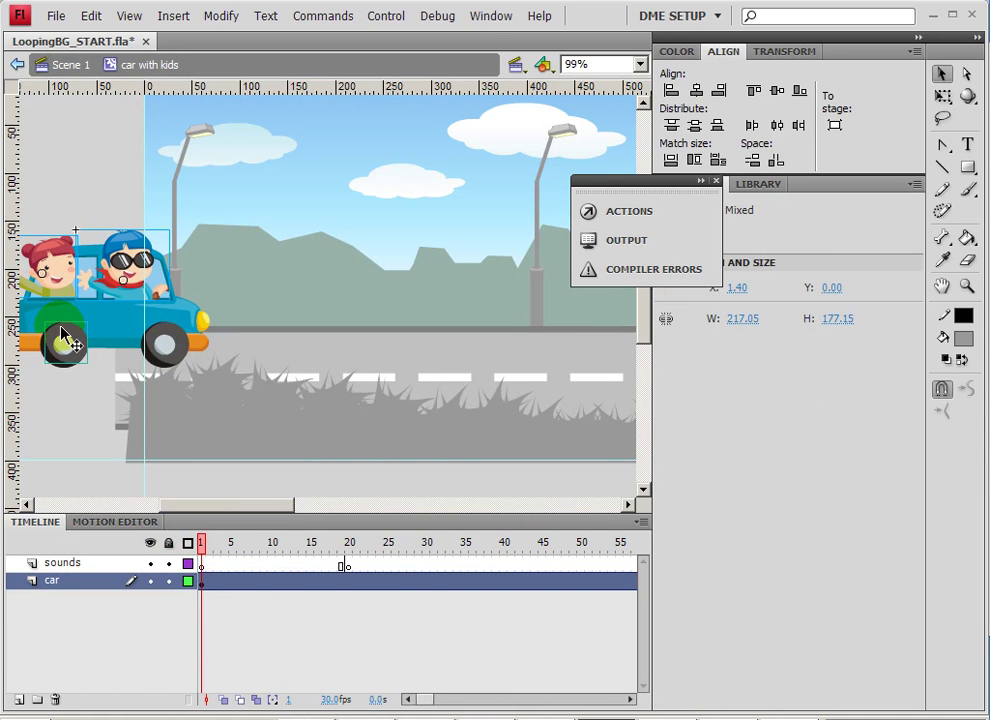
pyautogui.keyDown('shift'); pyautogui.click(108, 333); pyautogui.keyUp('shift')
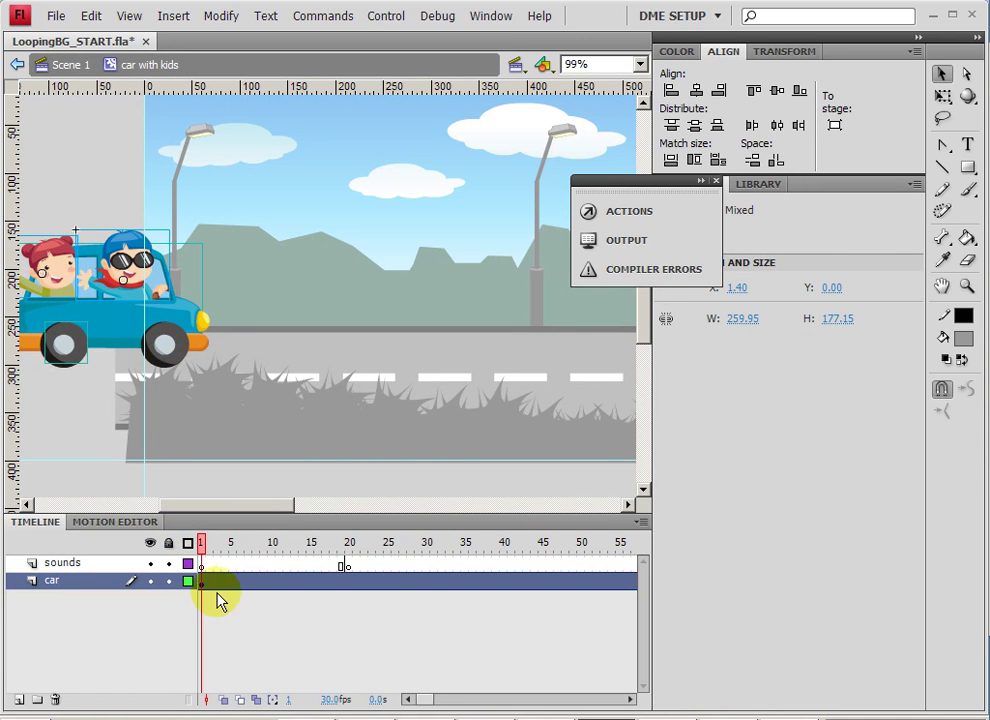
pyautogui.click(70, 64)
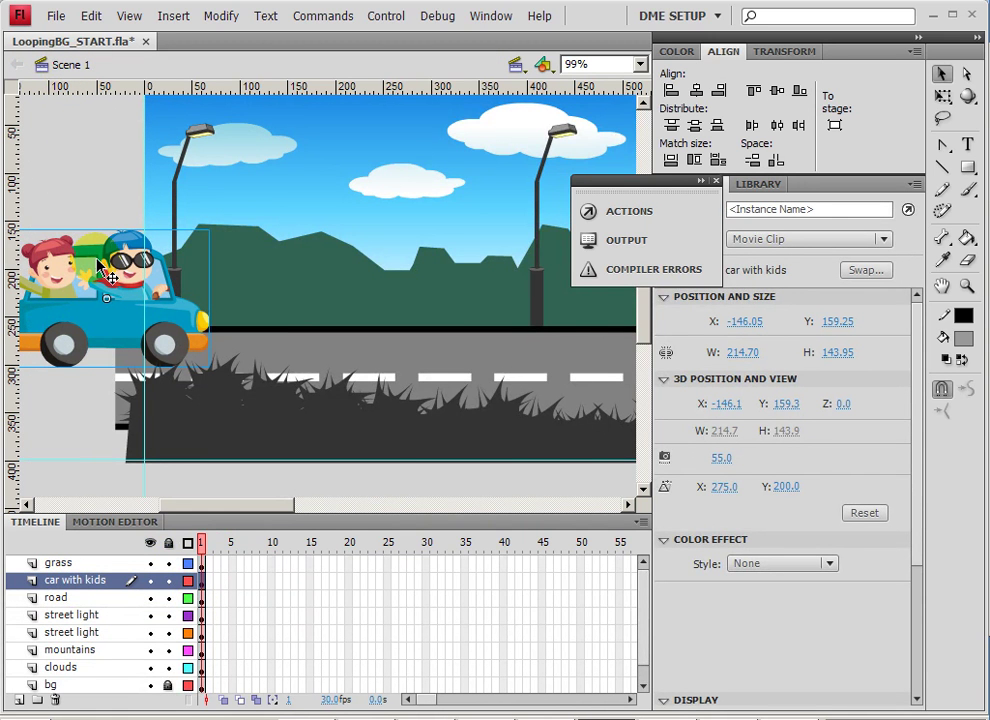
# - Convert the car into a movie clip named 'kids ANIM' and nudge it left to X -226.85
pyautogui.press('F8')
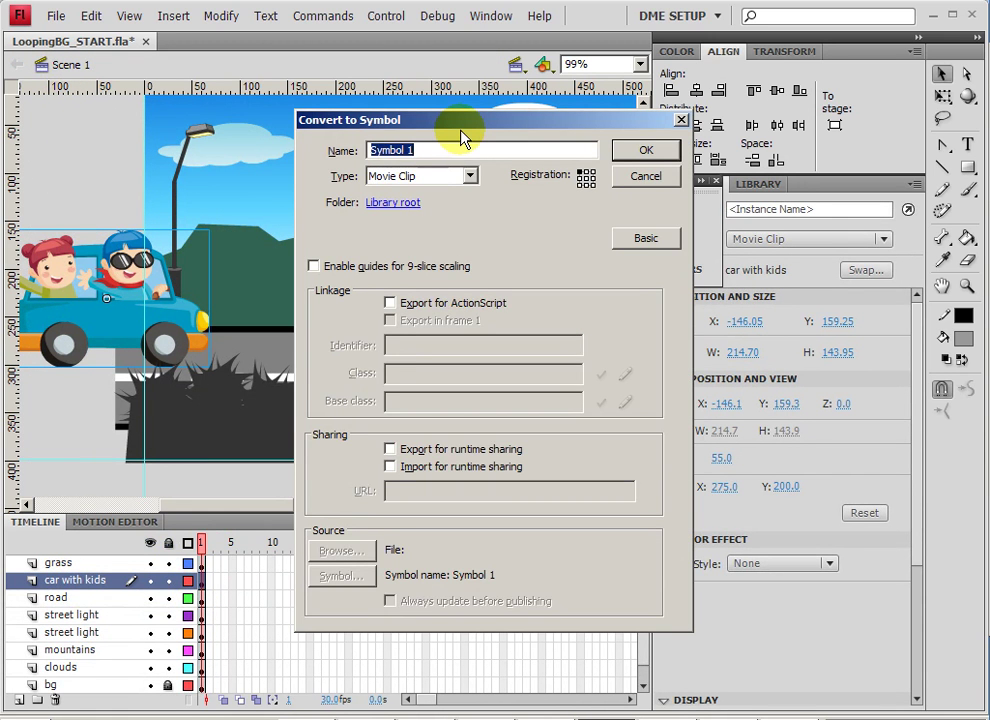
pyautogui.write('kids ANIM')
pyautogui.press('Return')
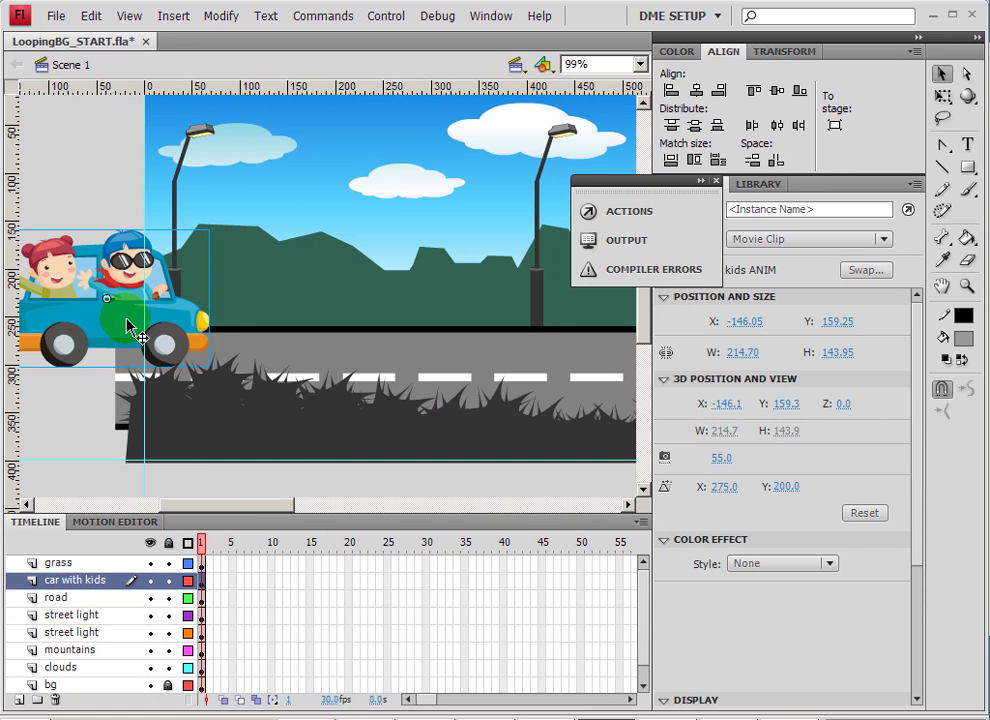
pyautogui.hotkey('shift', 'Left')
pyautogui.hotkey('shift', 'Left')
pyautogui.hotkey('shift', 'Left')
pyautogui.hotkey('shift', 'Left')
pyautogui.hotkey('shift', 'Left')
pyautogui.hotkey('shift', 'Left')
pyautogui.hotkey('shift', 'Left')
pyautogui.hotkey('shift', 'Left')
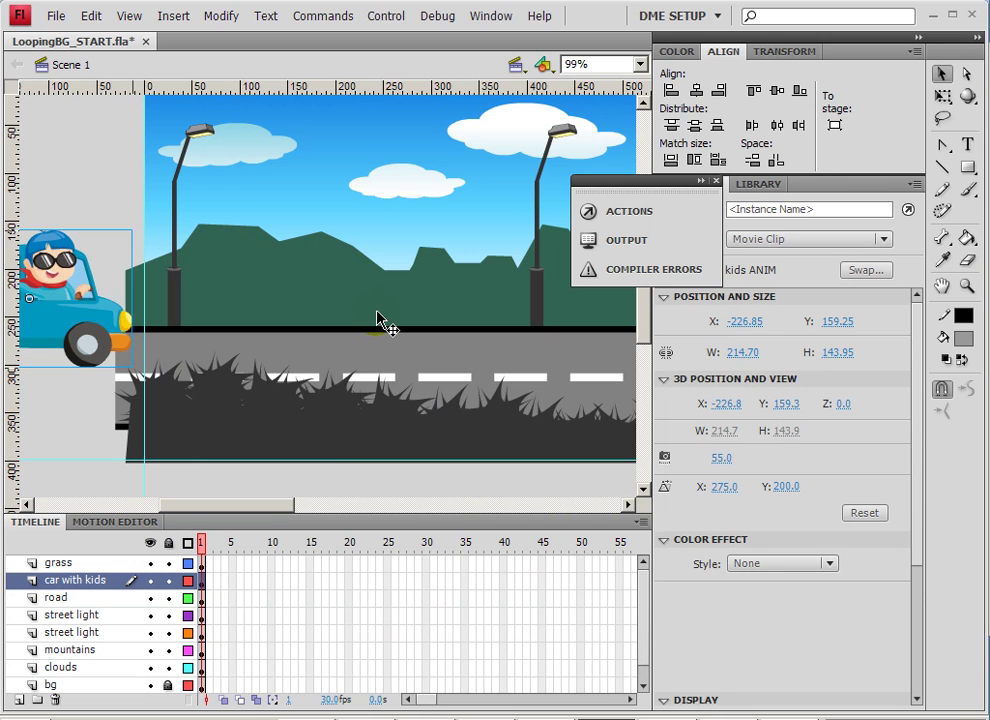
pyautogui.click(349, 597)
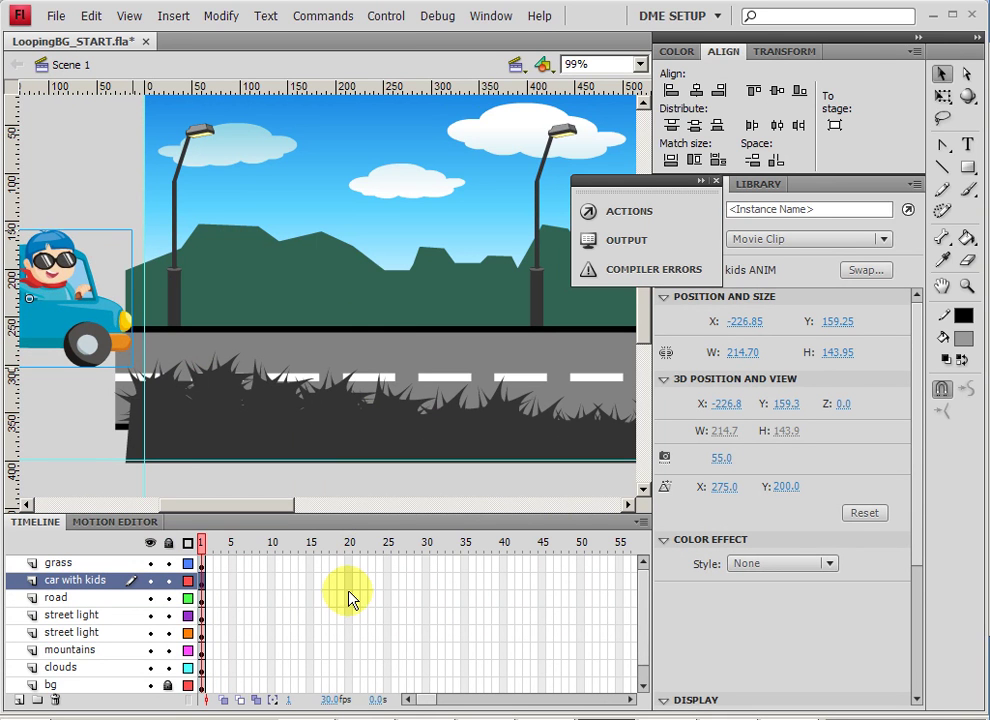